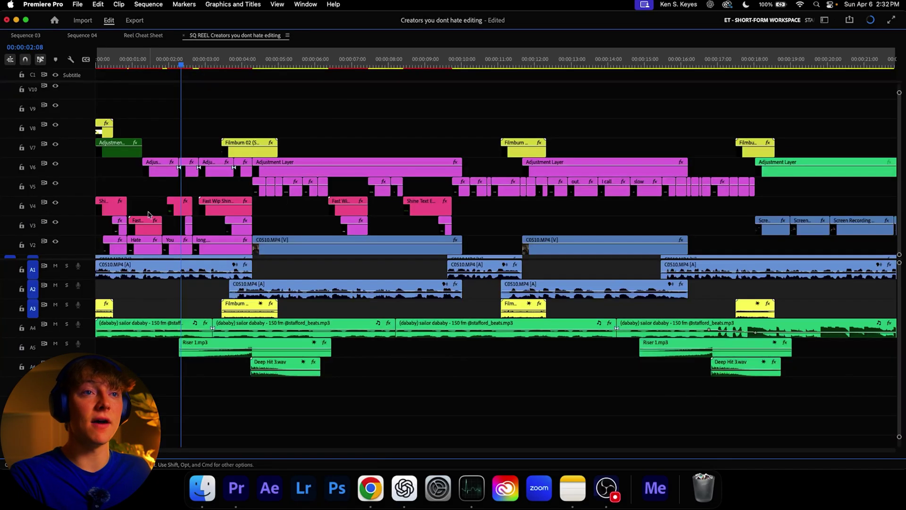
scroll(176, 220, "up", 5)
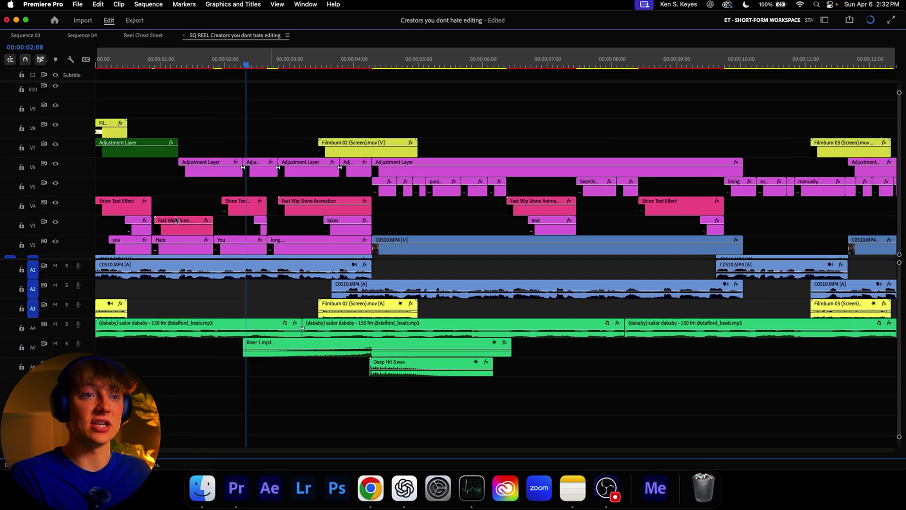
left_click_drag(127, 190, 242, 236)
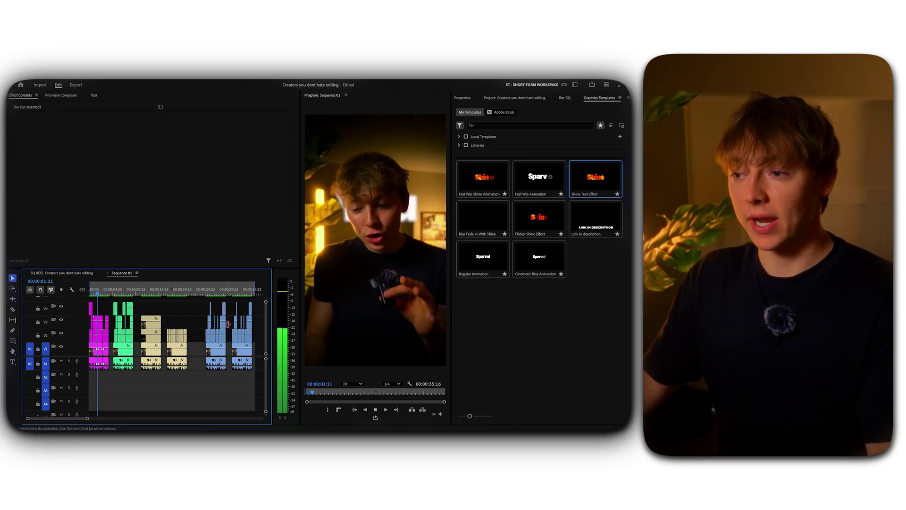
Play back the opening magenta section of Sequence 01 from the start to review its caption animations.
key("space")
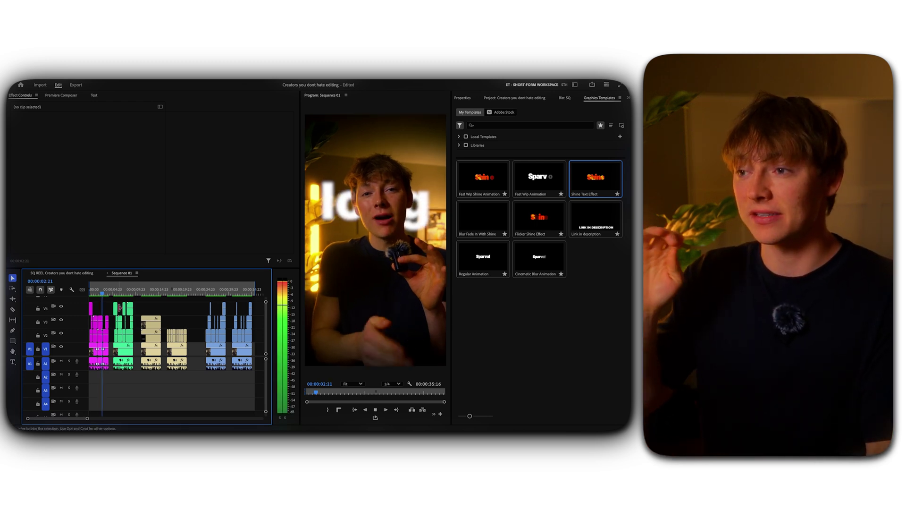
key("space")
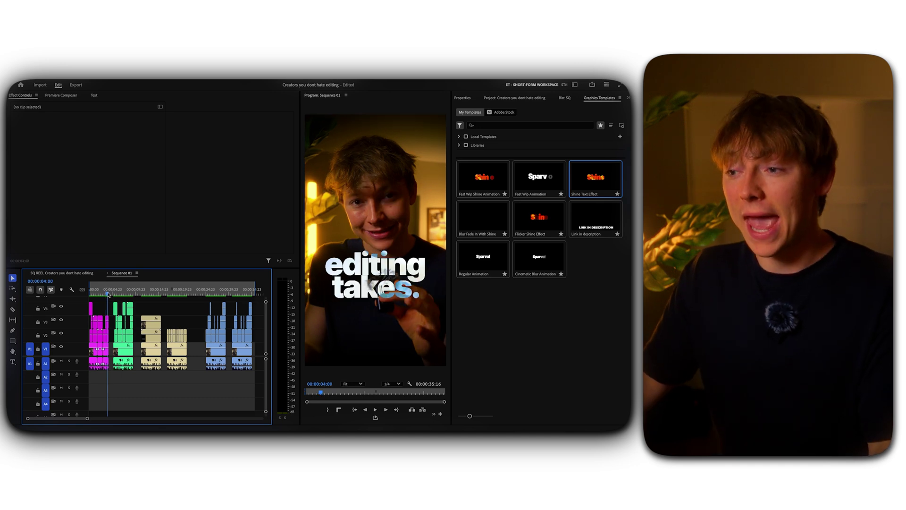
left_click_drag(106, 294, 80, 297)
key("space")
key("space")
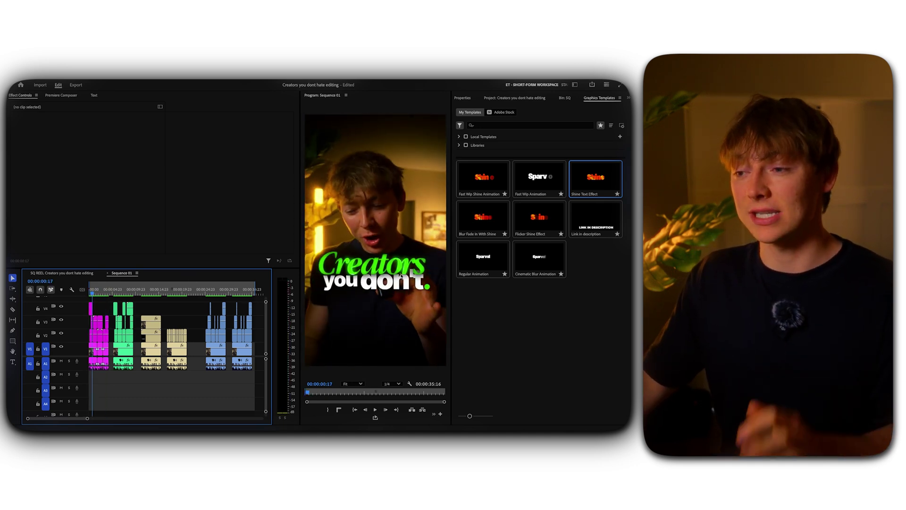
Play through the green section of Sequence 01 to review its coloured caption style and animation timing.
left_click(116, 293)
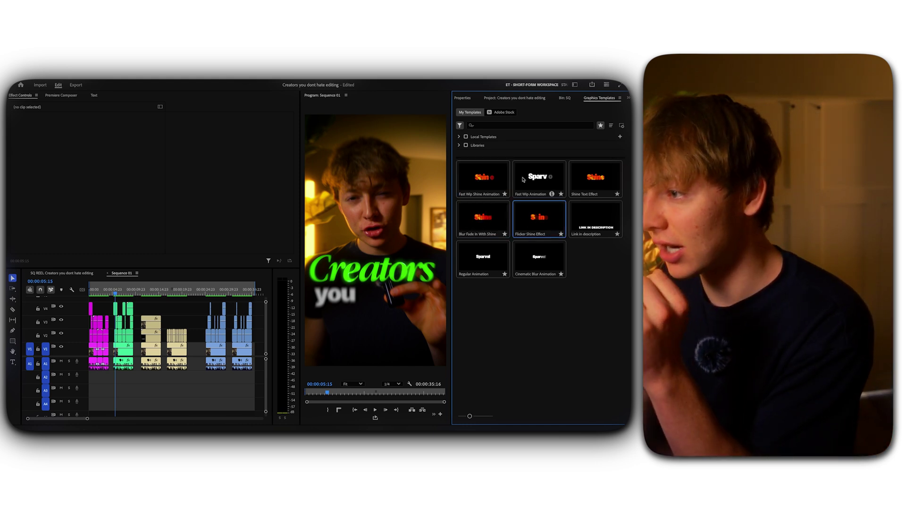
left_click_drag(539, 182, 286, 330)
left_click(125, 293)
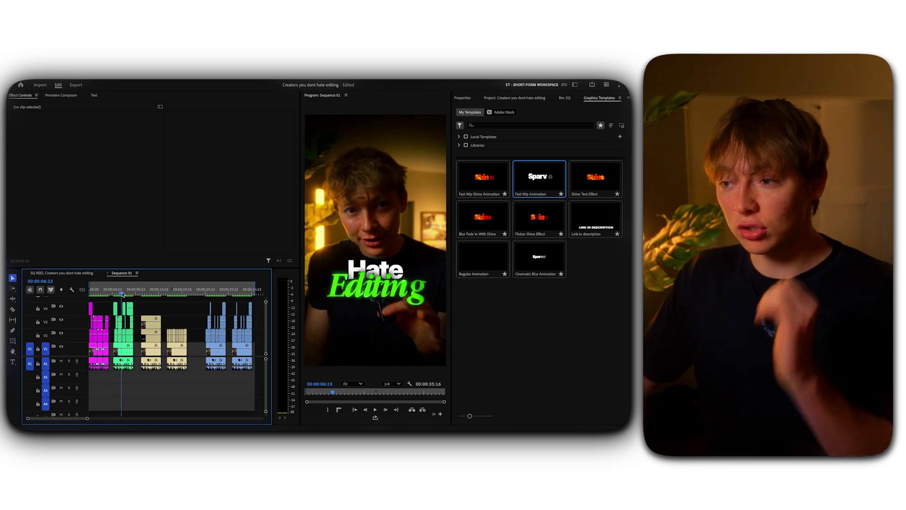
left_click_drag(125, 293, 118, 294)
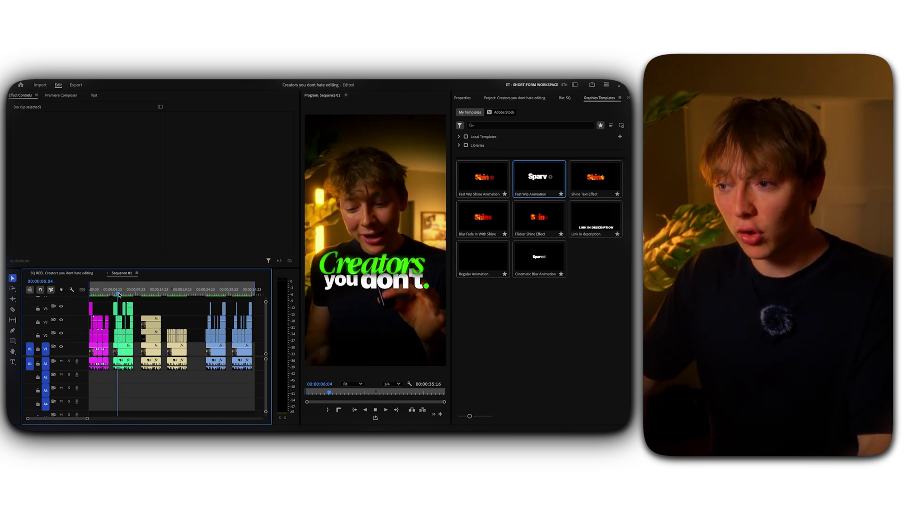
key("space")
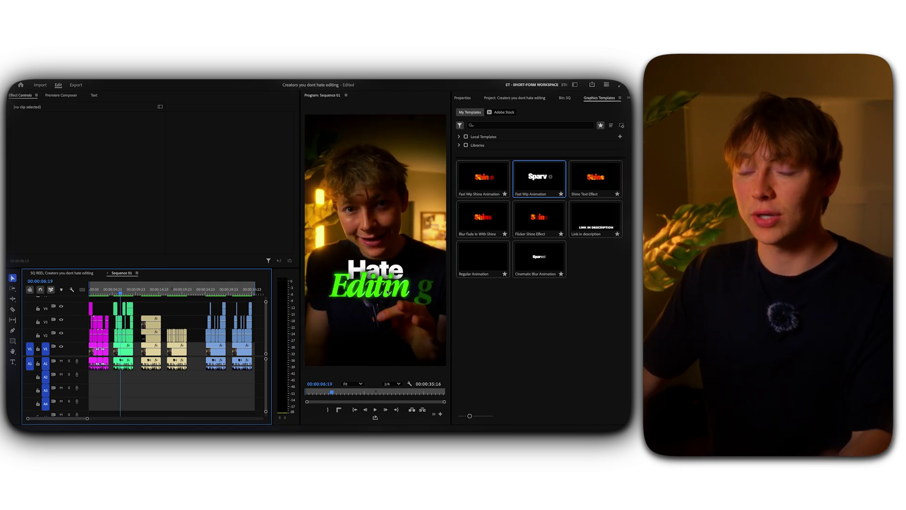
key("space")
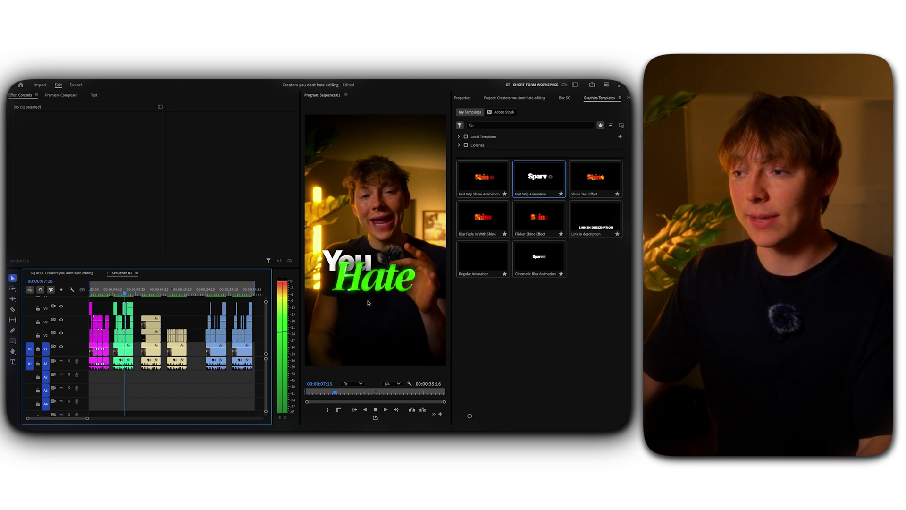
key("space")
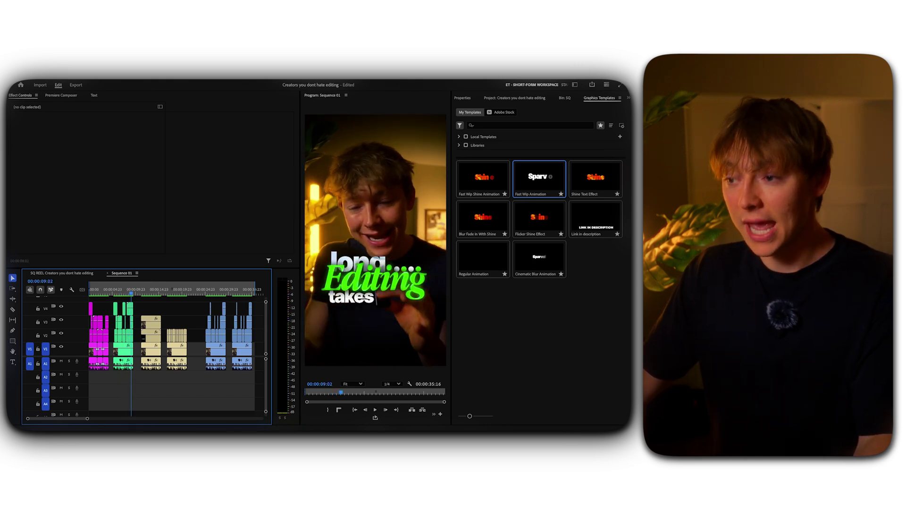
Place the Flicker Shine Effect graphics template on track V5 at the start of the green section.
left_click(494, 298)
scroll(136, 326, "up", 5)
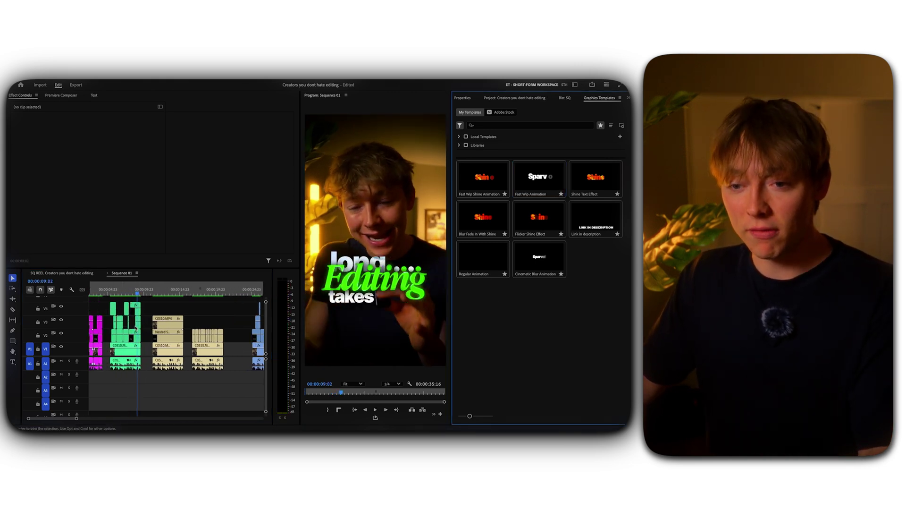
scroll(136, 327, "left", 4)
left_click_drag(199, 291, 179, 292)
mouse_move(484, 253)
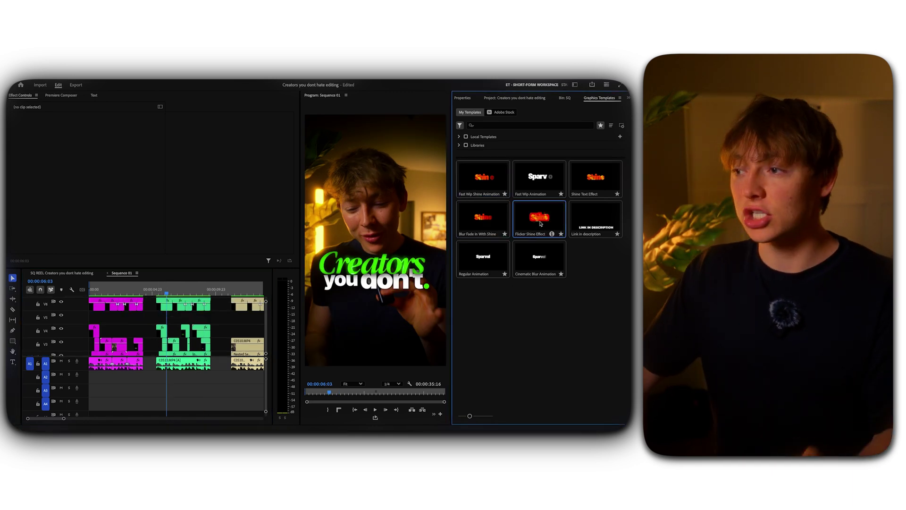
left_click_drag(312, 299, 159, 315)
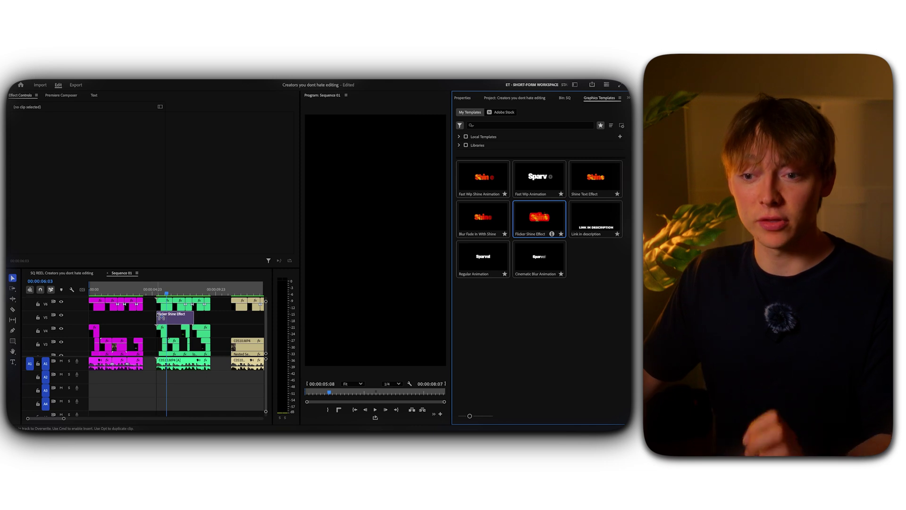
Preview the Flicker Shine Effect title from the start of the green section and delete it from the timeline.
left_click(164, 292)
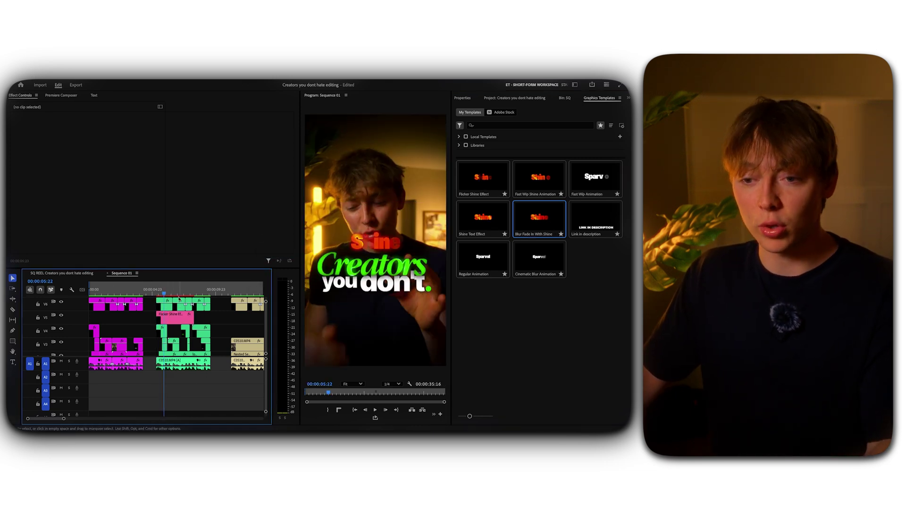
left_click(161, 293)
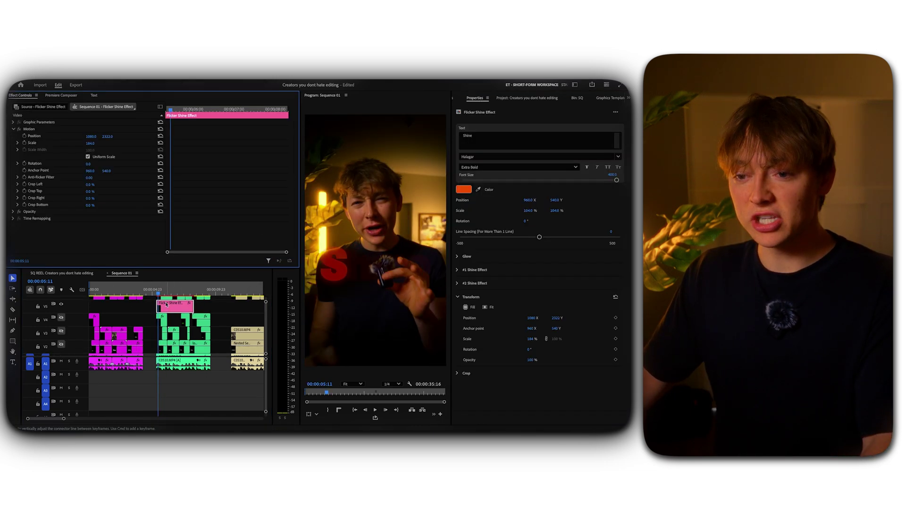
left_click(158, 293)
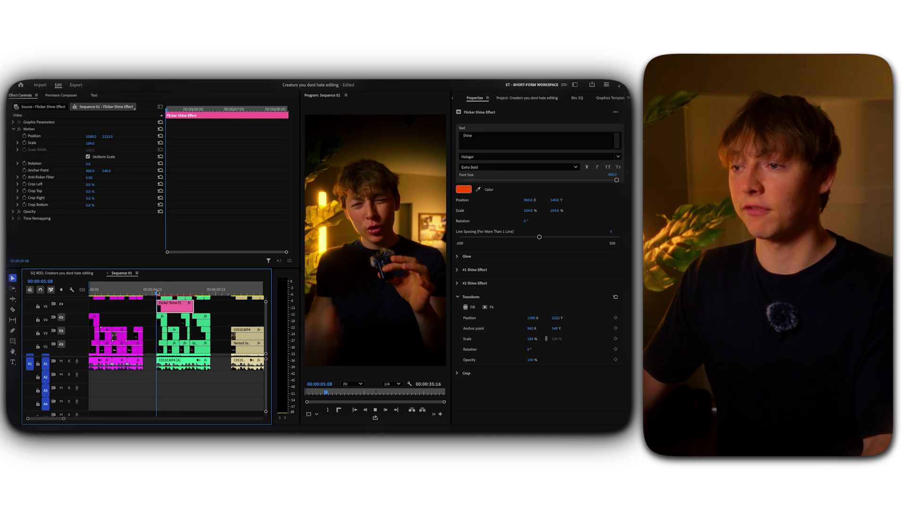
key("space")
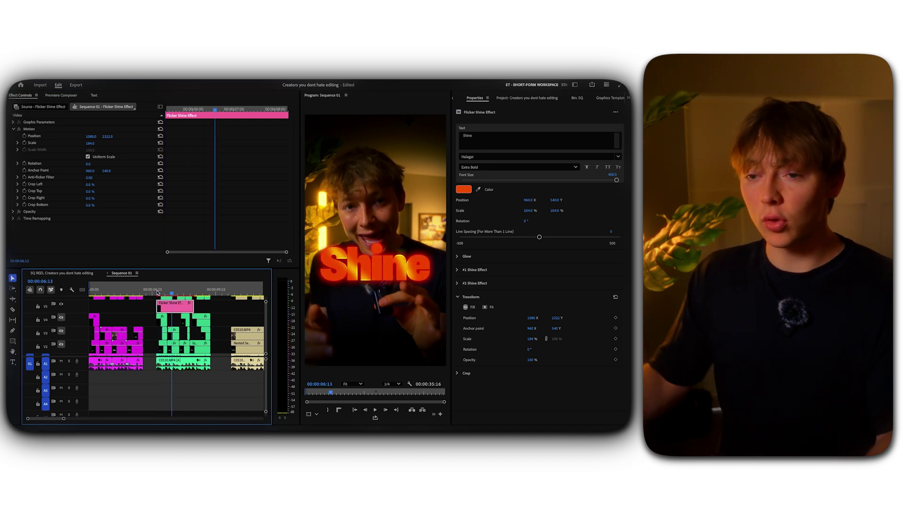
left_click(158, 292)
key("space")
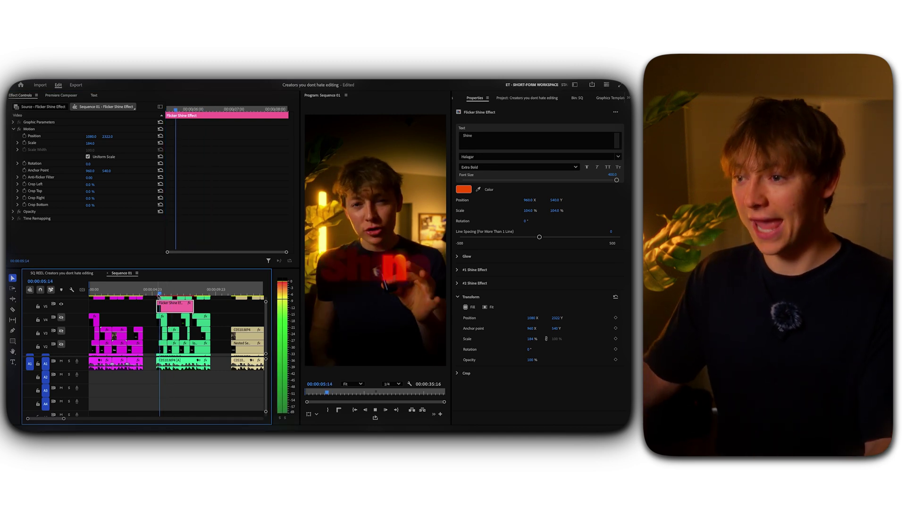
key("space")
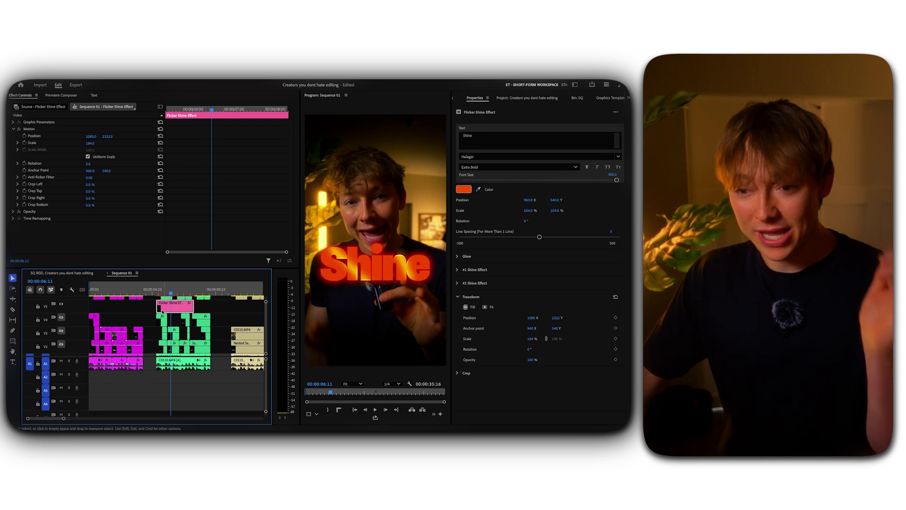
key("Delete")
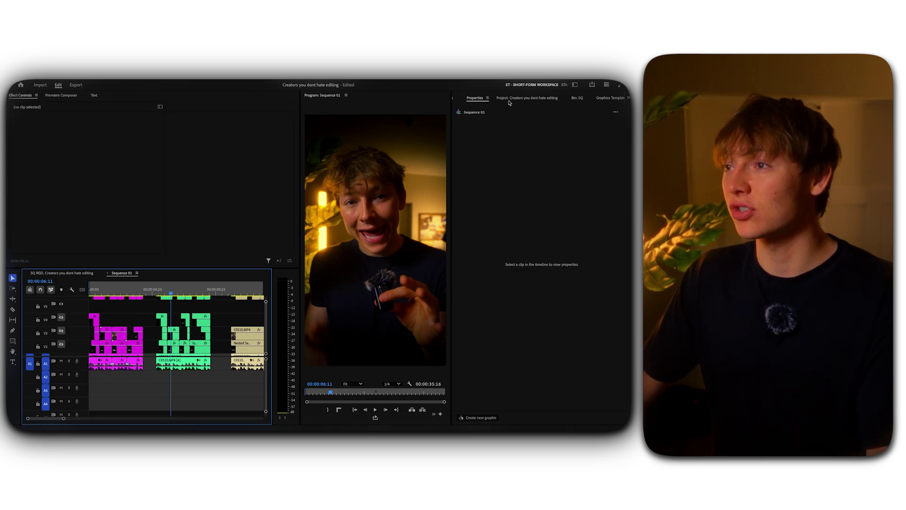
Try the Fast Wip Shine Animation template on track V5 over the green section, play it and delete it.
left_click(610, 98)
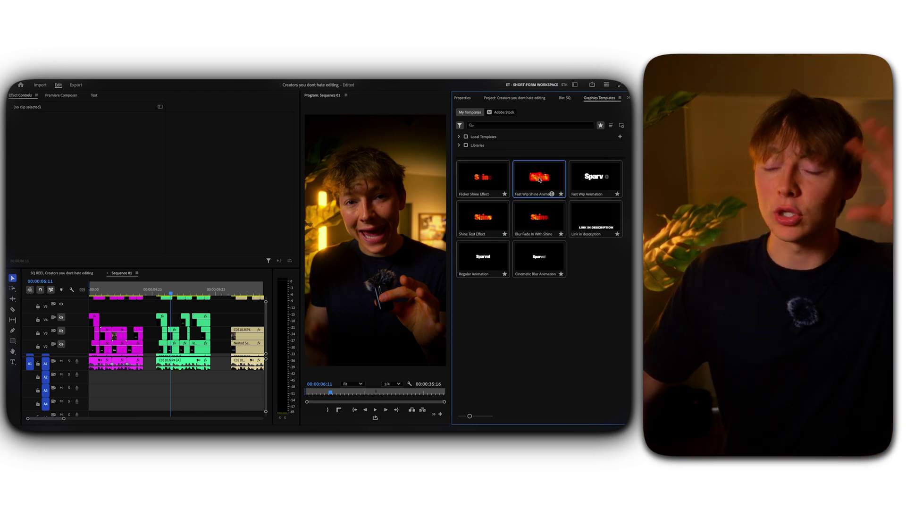
left_click_drag(201, 280, 154, 291)
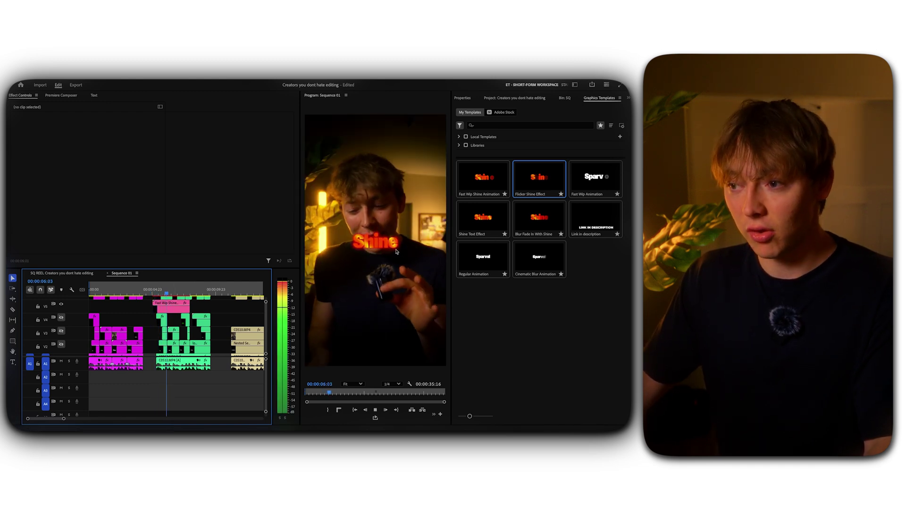
key("space")
left_click(163, 311)
key("Delete")
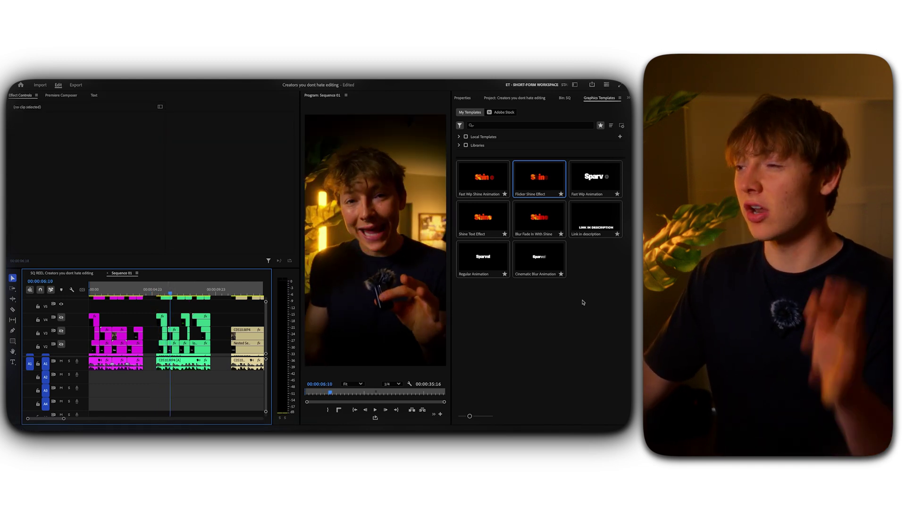
Place the Shine Text Effect template on track V5 above the first caption of the green section.
left_click(559, 304)
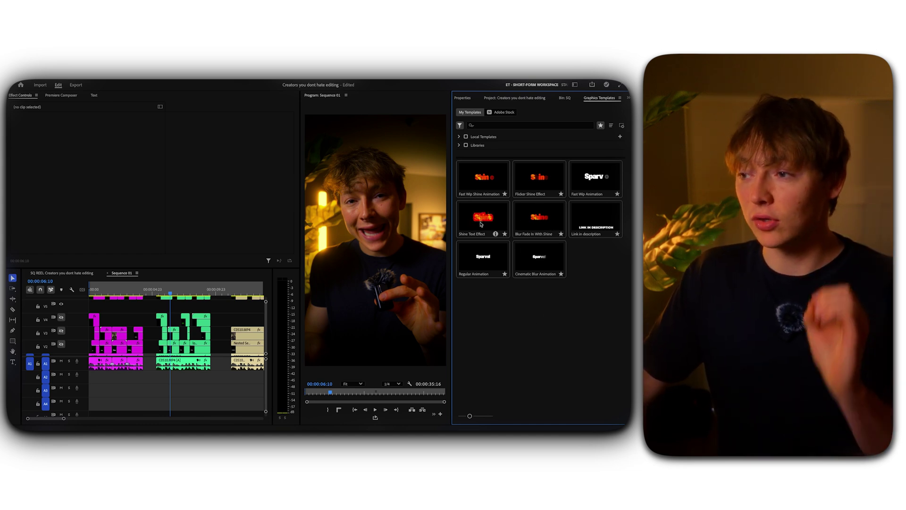
left_click_drag(488, 222, 143, 294)
scroll(167, 308, "up", 5)
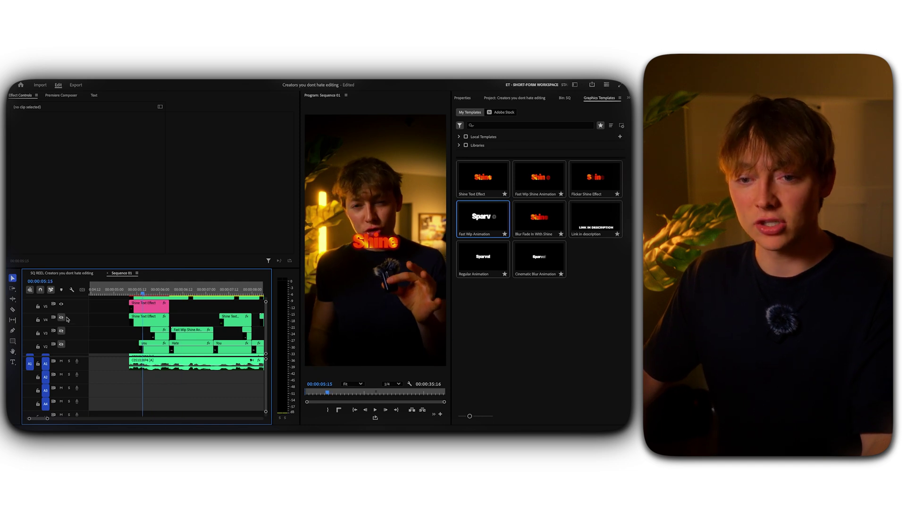
Set the text of the new Shine Text Effect clip on V5 to "Creators".
left_click(564, 98)
left_click(514, 97)
left_click(464, 98)
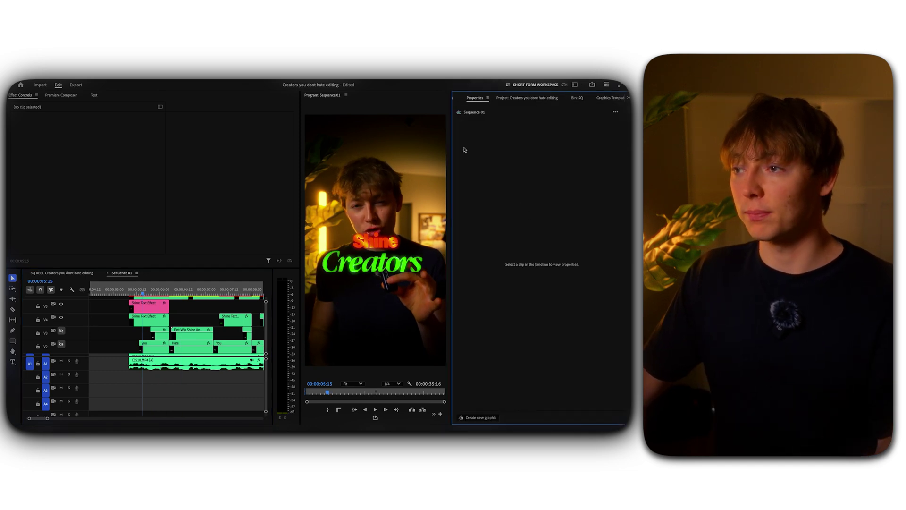
left_click(146, 309)
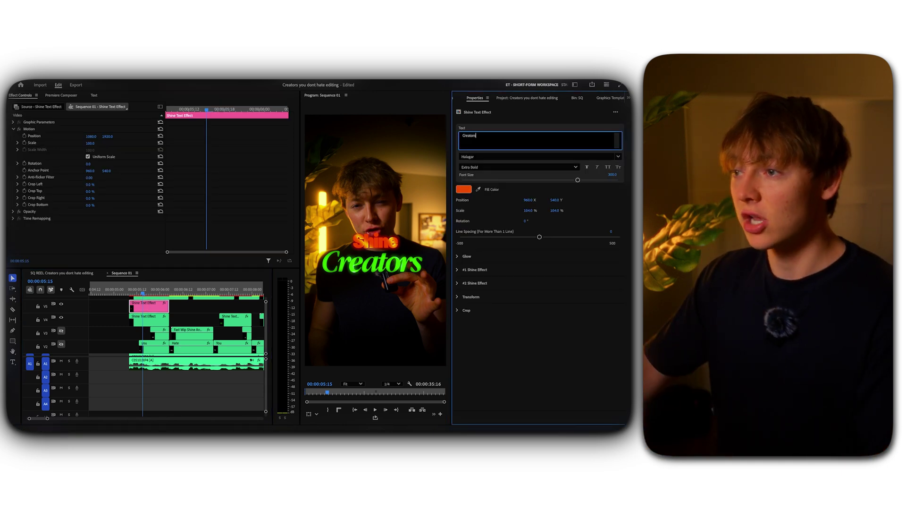
left_click(192, 314)
left_click(158, 307)
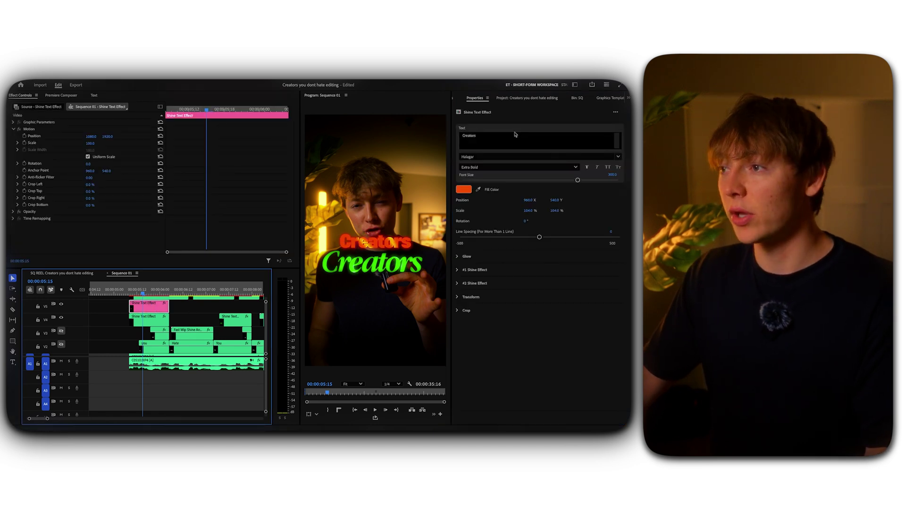
Change the new Creators title's font to Apple Garamond Bold Italic.
left_click(617, 157)
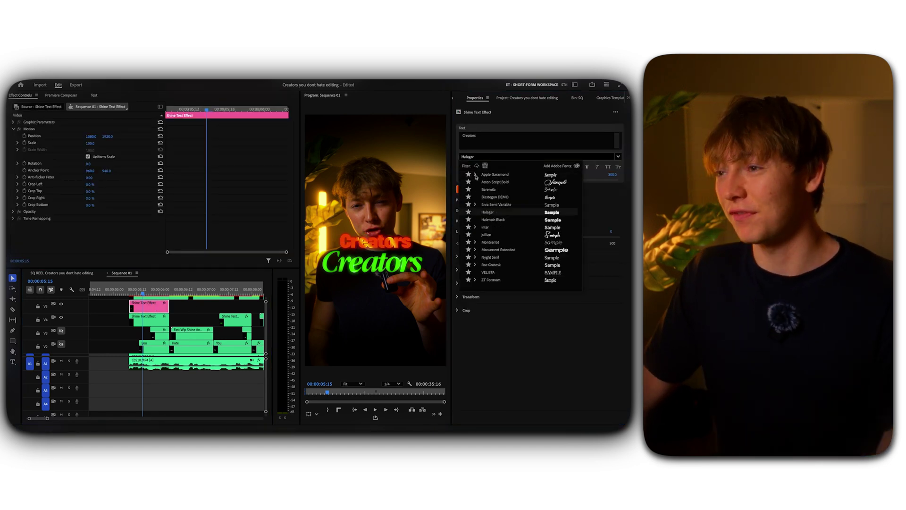
left_click(475, 175)
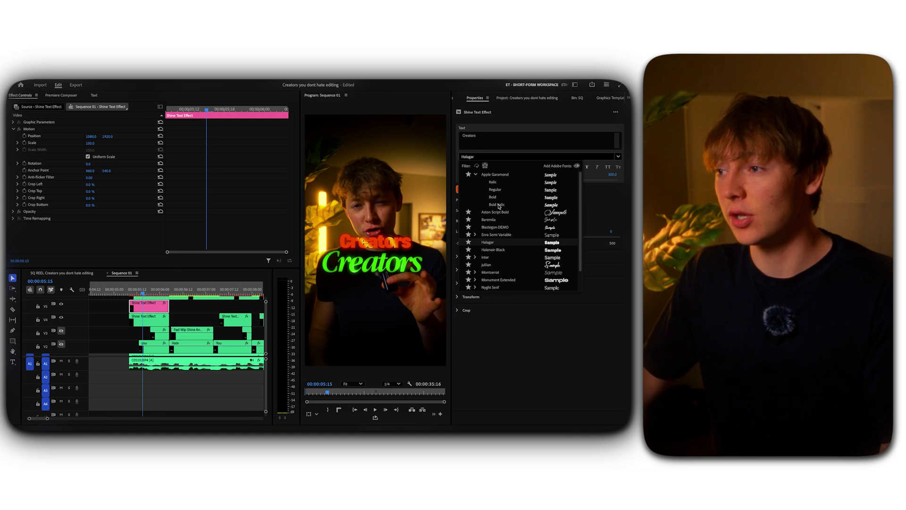
left_click(498, 205)
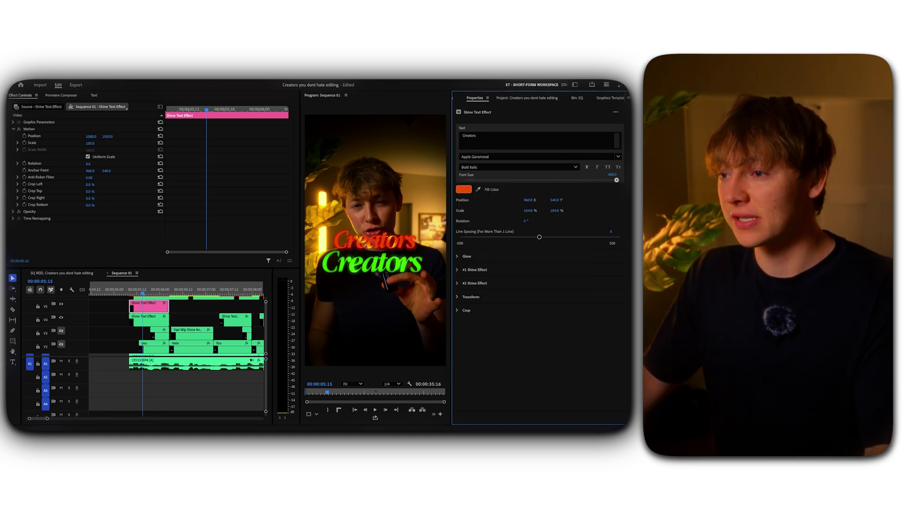
Enlarge the new Creators title to match the green caption and position it directly beneath that caption.
mouse_move(101, 145)
left_mouse_down()
mouse_move(113, 144)
mouse_move(111, 136)
mouse_move(86, 137)
mouse_move(105, 136)
left_mouse_up()
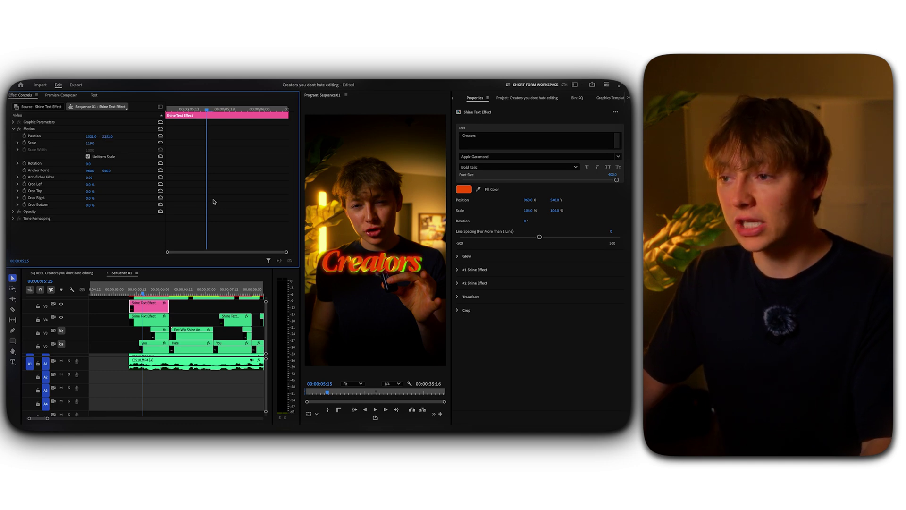
left_click_drag(109, 136, 115, 136)
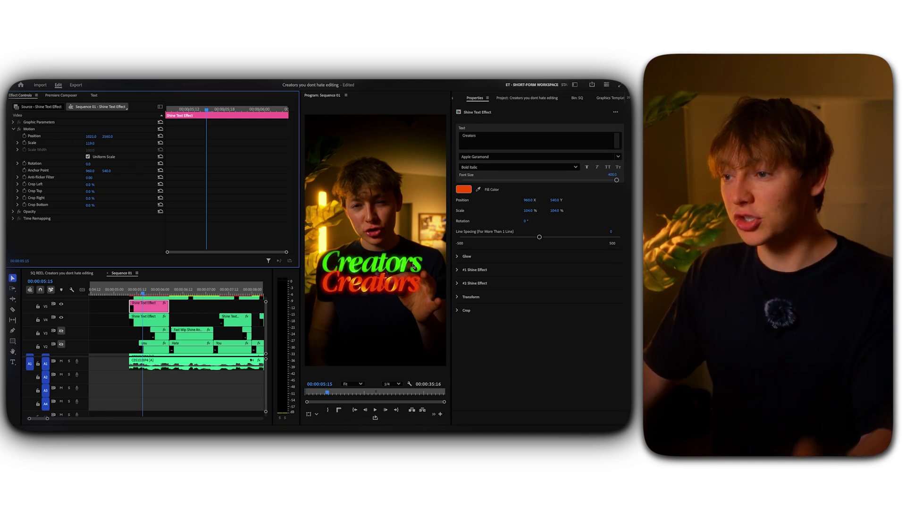
Set the fill colour of the new Creators title to bright green with hue 134° and full saturation and brightness.
left_click(463, 189)
left_click_drag(311, 196, 187, 159)
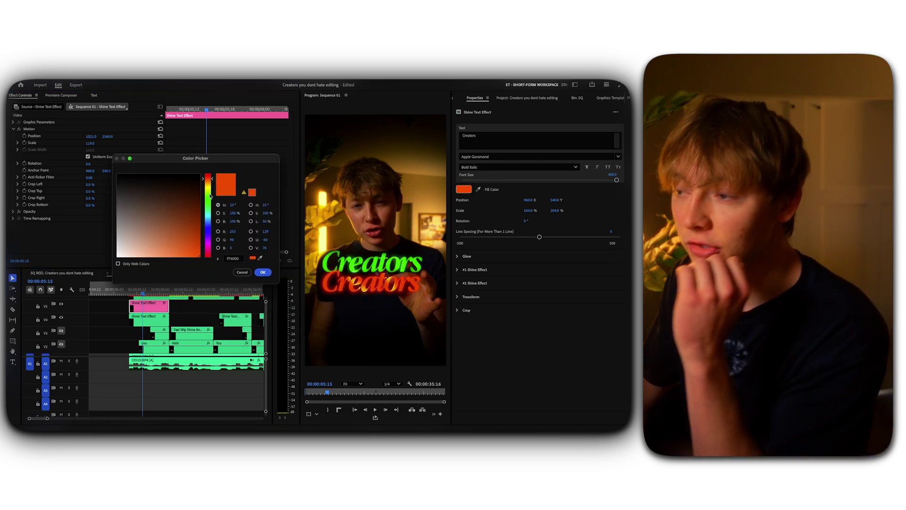
left_click(206, 211)
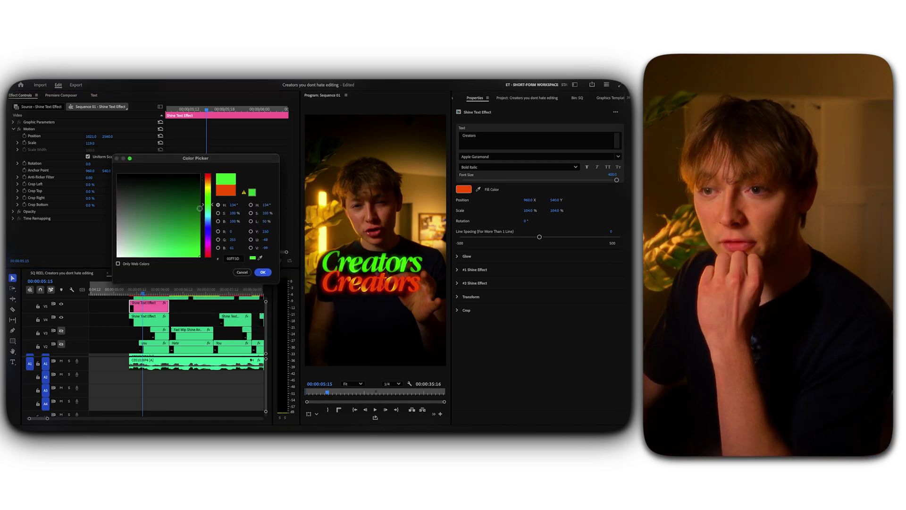
left_click(267, 273)
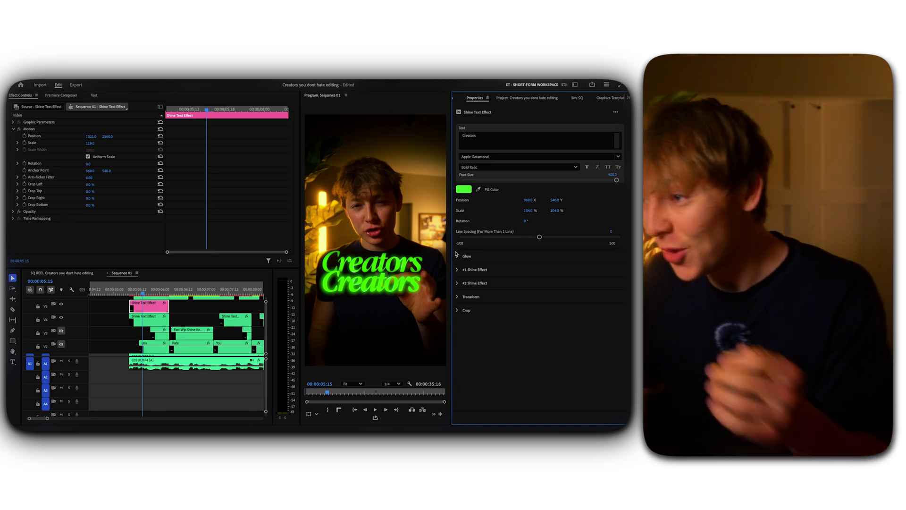
Darken the new Creators title's fill colour to a medium green, testing shades such as 00AF2A and 00A227.
left_click(463, 189)
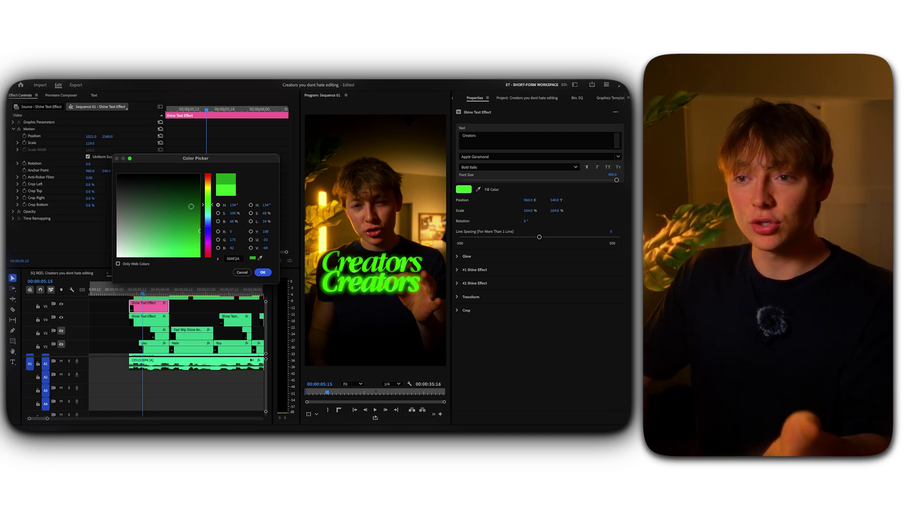
left_click(262, 272)
left_click(463, 189)
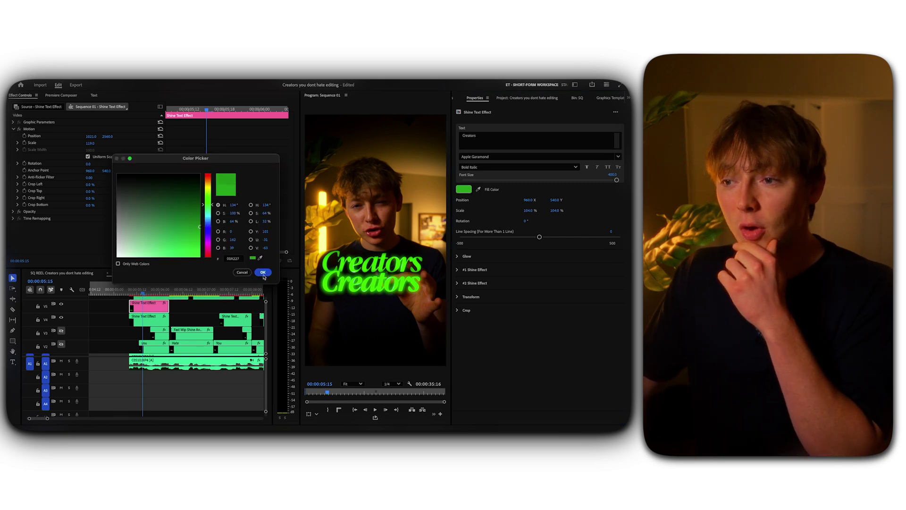
left_click(263, 273)
left_click(461, 189)
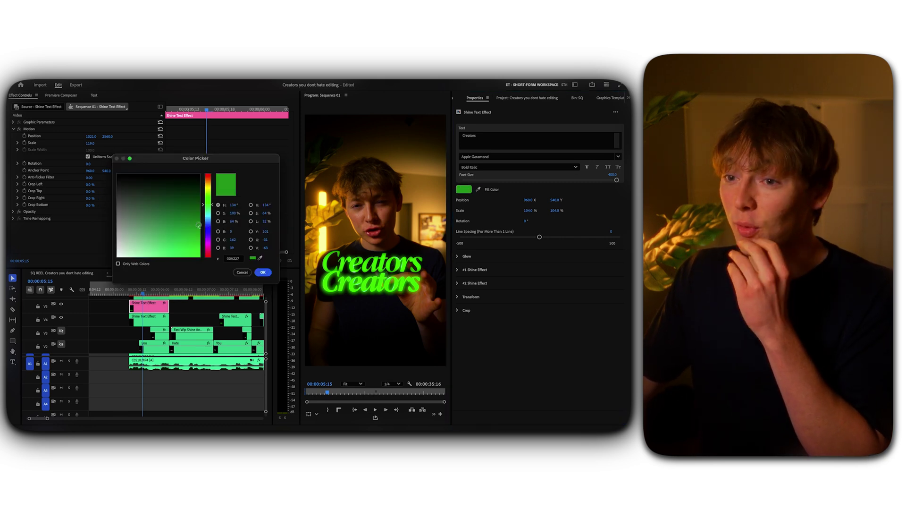
left_click(263, 272)
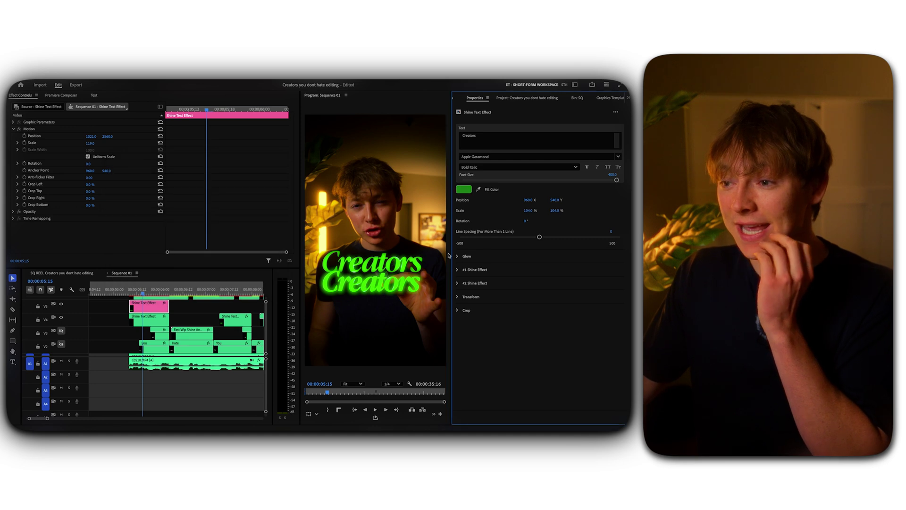
Darken the title's fill to deep green 00771C and try adjusting its glow intensity.
left_click(463, 190)
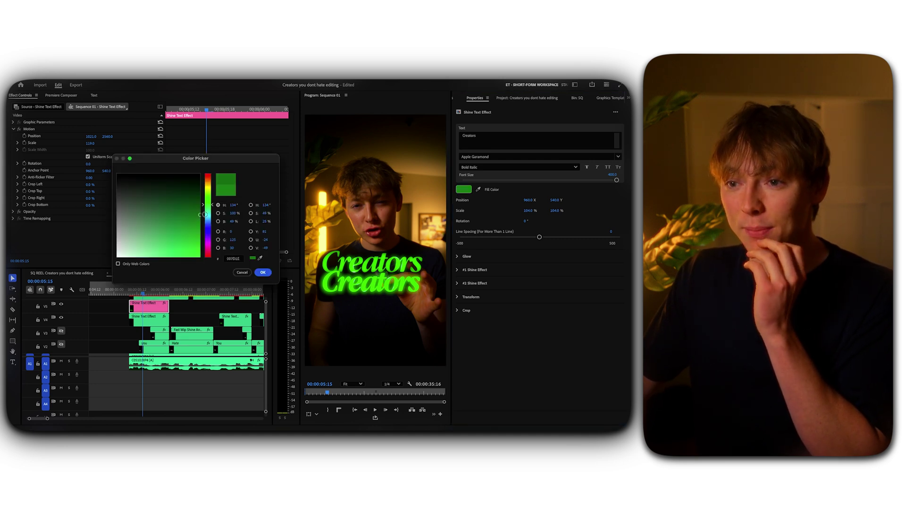
left_click(272, 273)
left_click(464, 189)
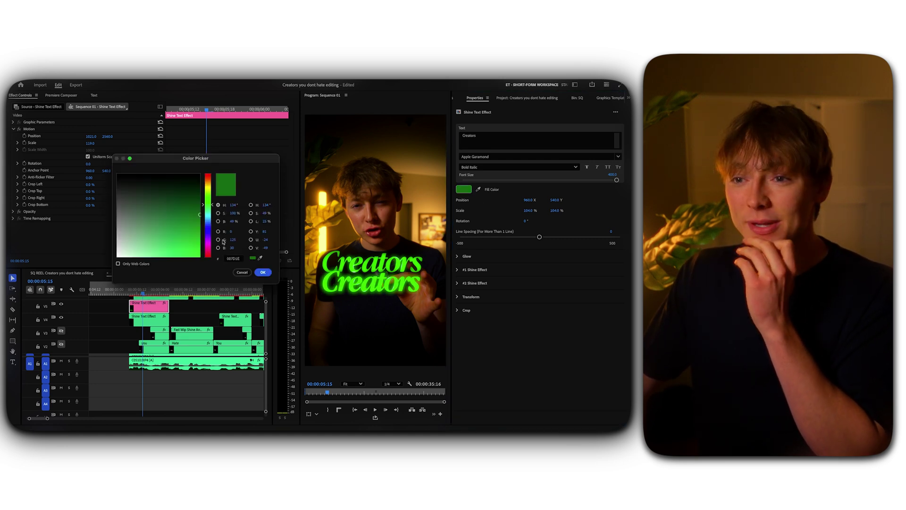
left_click(264, 272)
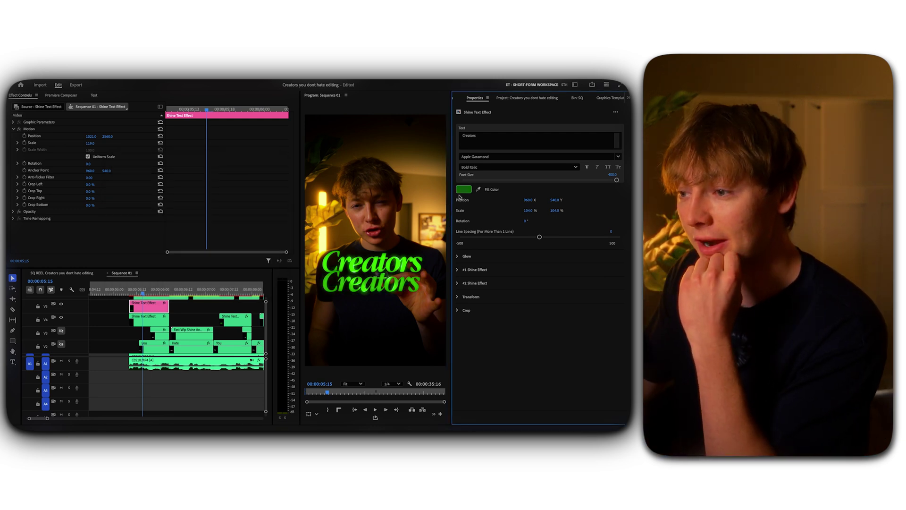
left_click(463, 189)
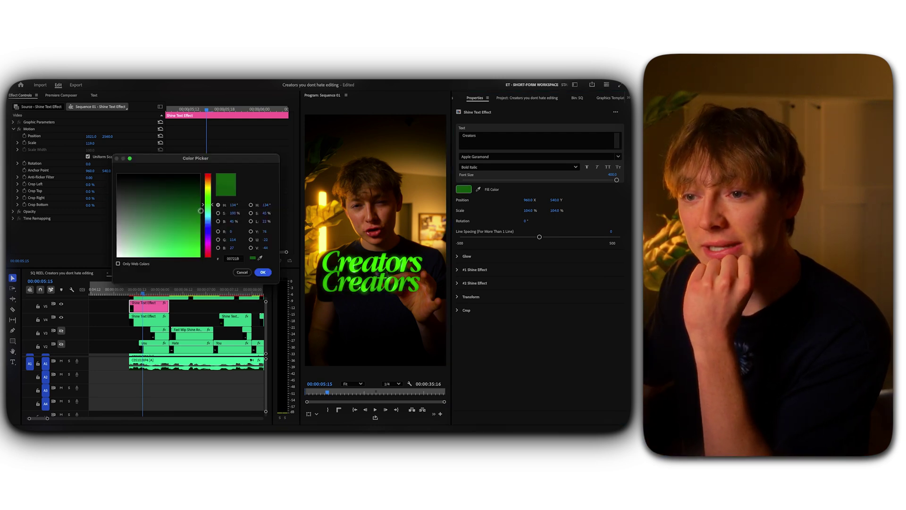
left_click(263, 273)
left_click(464, 190)
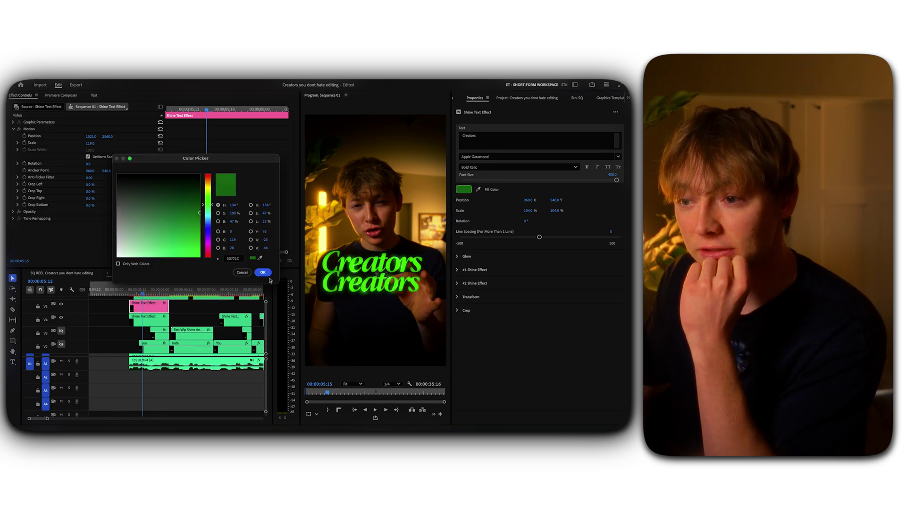
left_click(263, 272)
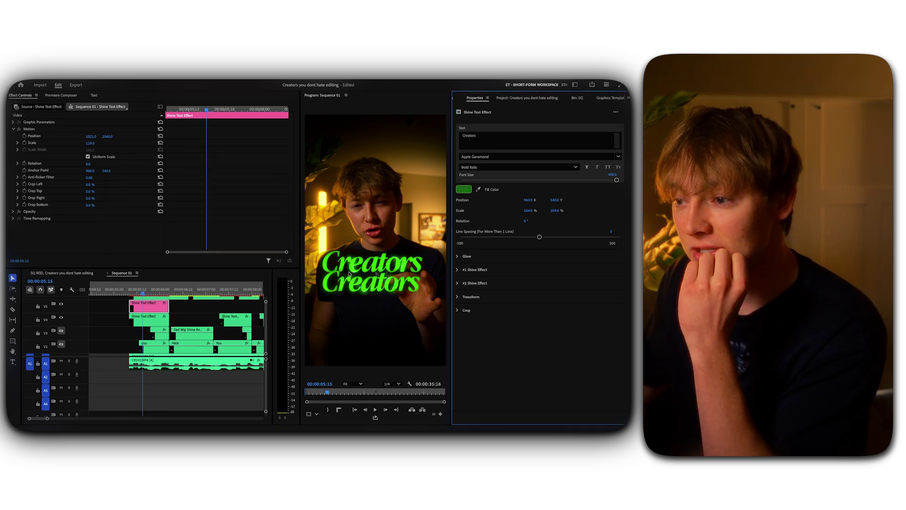
left_click(457, 256)
left_click_drag(504, 273, 503, 273)
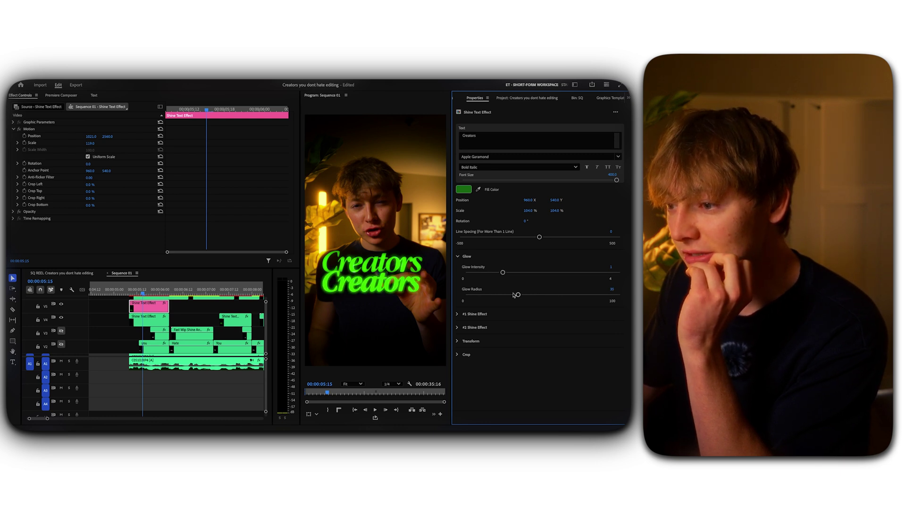
Apply the TR - Drop Shadow caption preset twice to the new Creators title on V5.
left_click(463, 96)
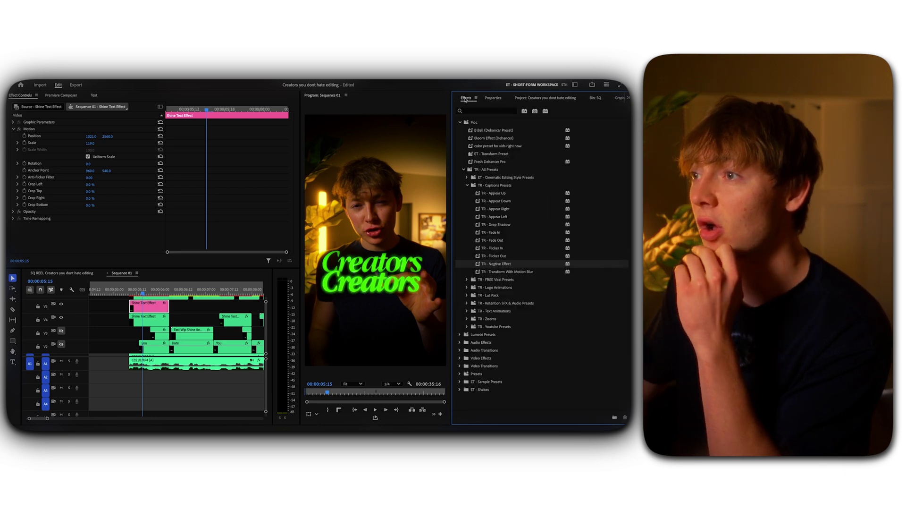
left_click(498, 98)
left_click(472, 97)
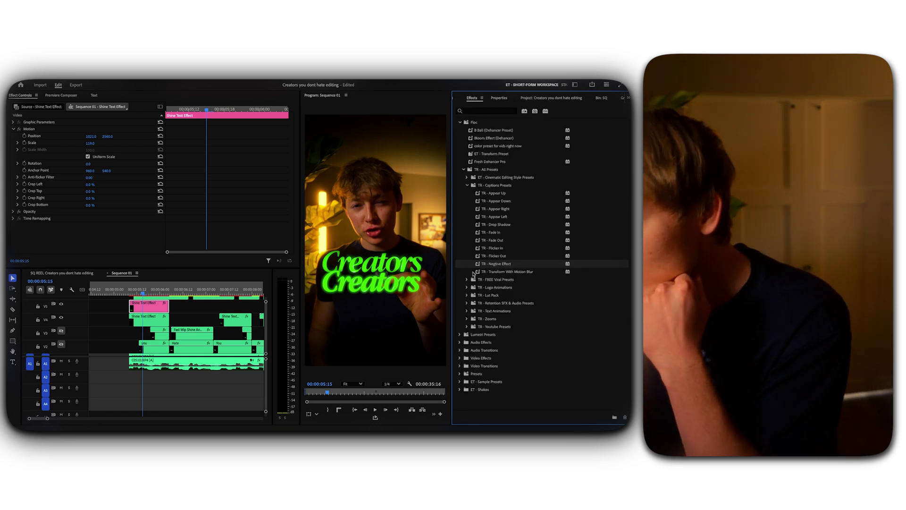
left_click_drag(493, 224, 201, 272)
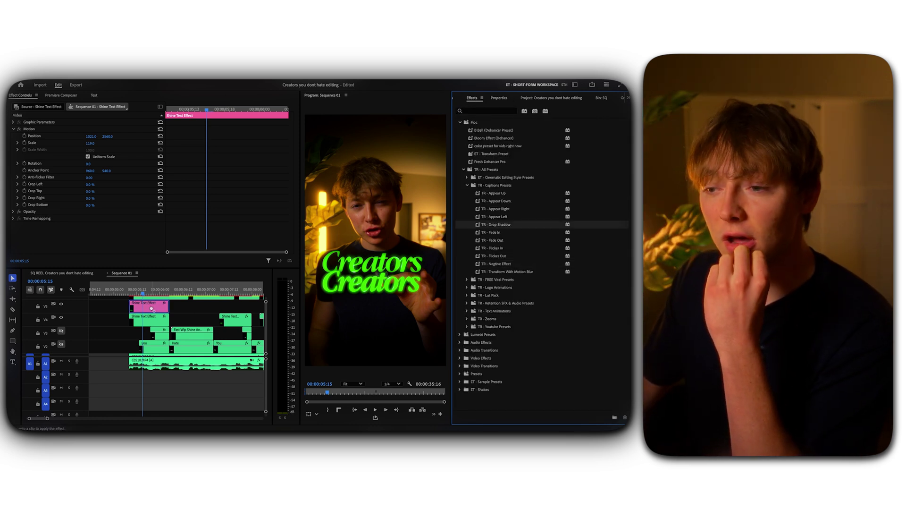
left_click_drag(151, 308, 150, 307)
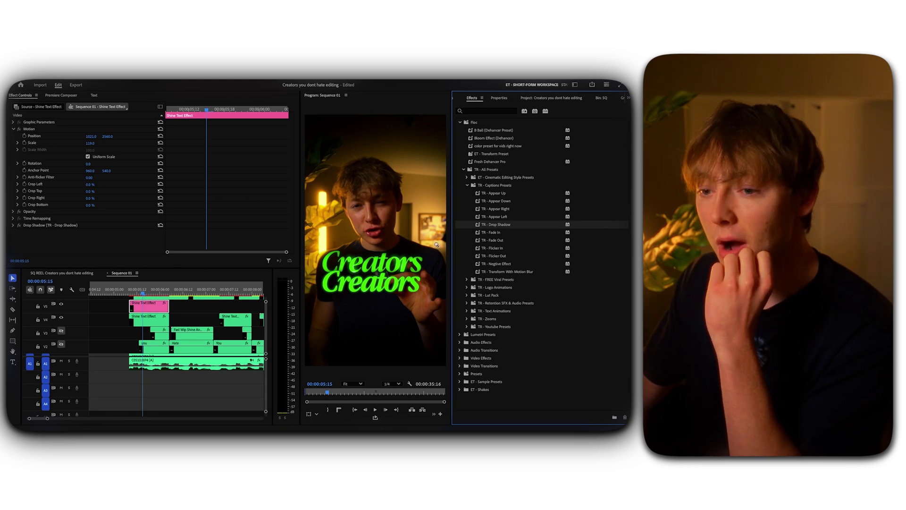
left_click_drag(140, 309, 145, 308)
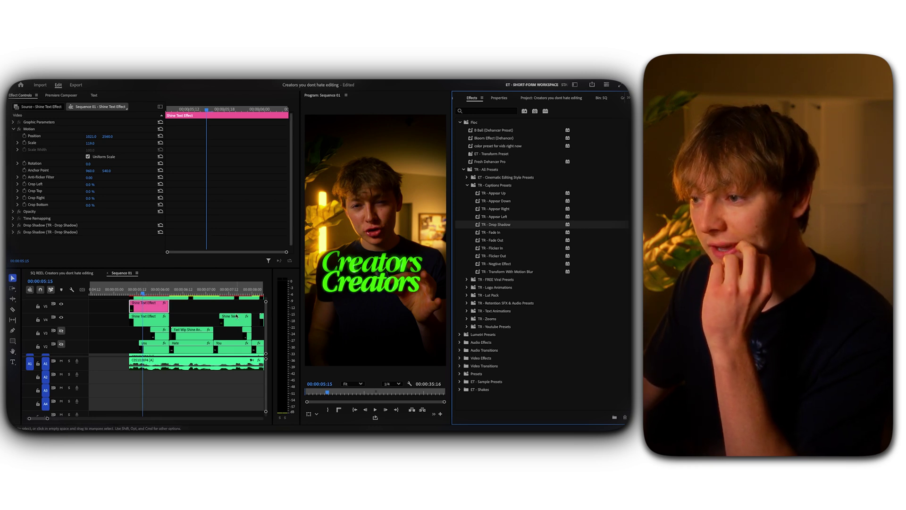
Raise the title's glow intensity to 2, increase its glow radius, and darken its fill to about 006F1A.
left_click(502, 99)
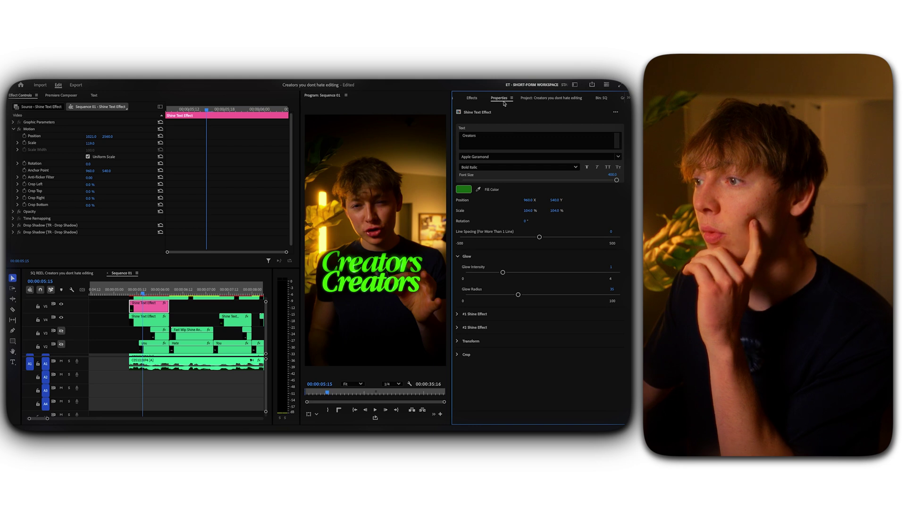
left_click_drag(499, 272, 495, 272)
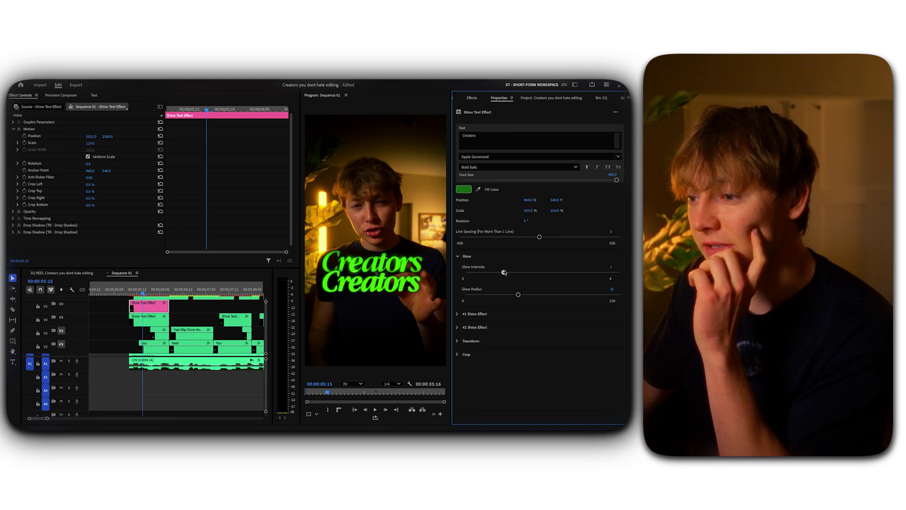
left_click(465, 189)
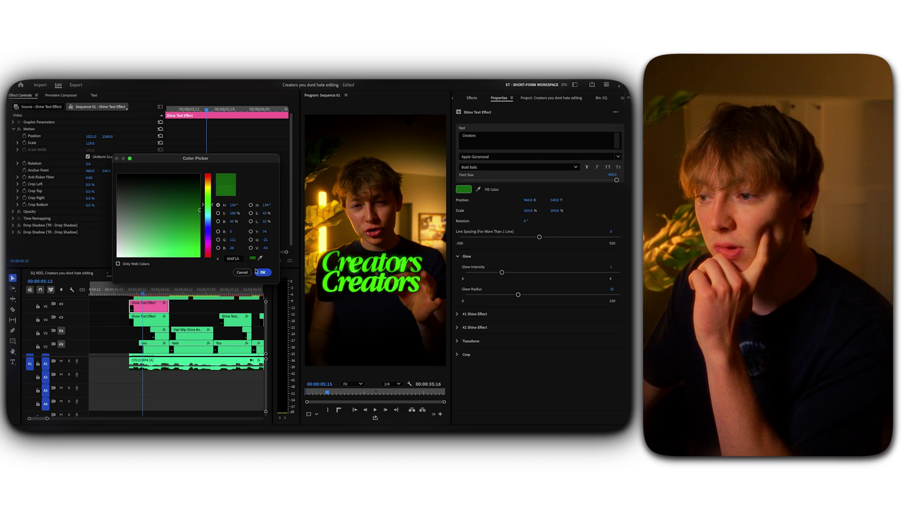
left_click(262, 272)
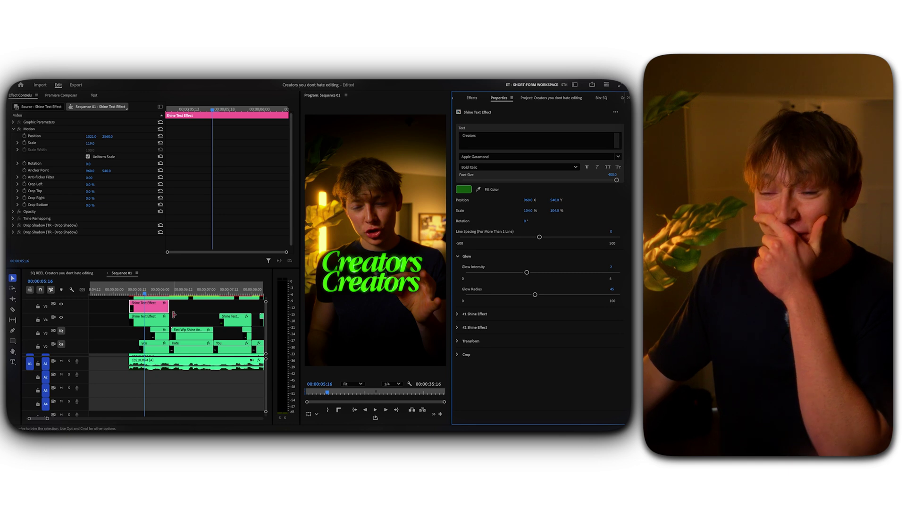
Delete the new Creators title from V5 and turn the visibility of caption track V2 back on.
left_click(153, 310)
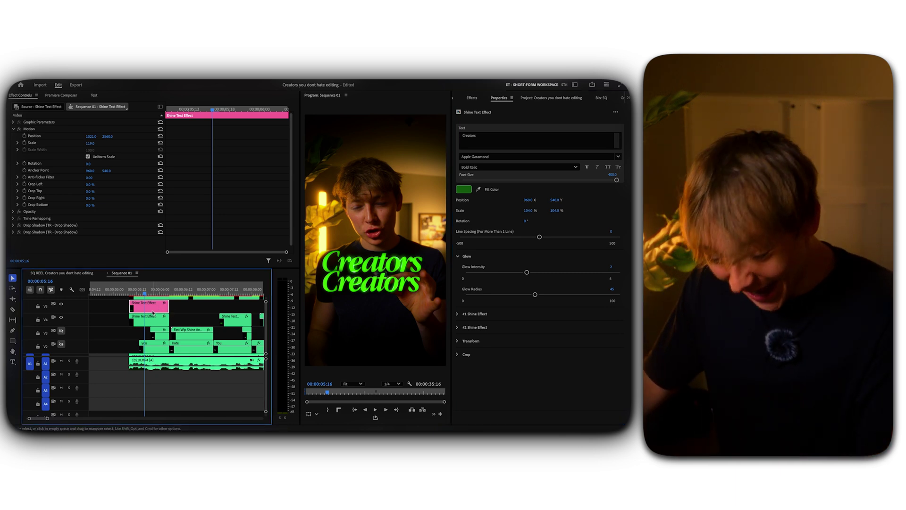
key("Delete")
mouse_move(144, 293)
left_mouse_down()
mouse_move(135, 293)
mouse_move(168, 293)
mouse_move(140, 294)
left_mouse_up()
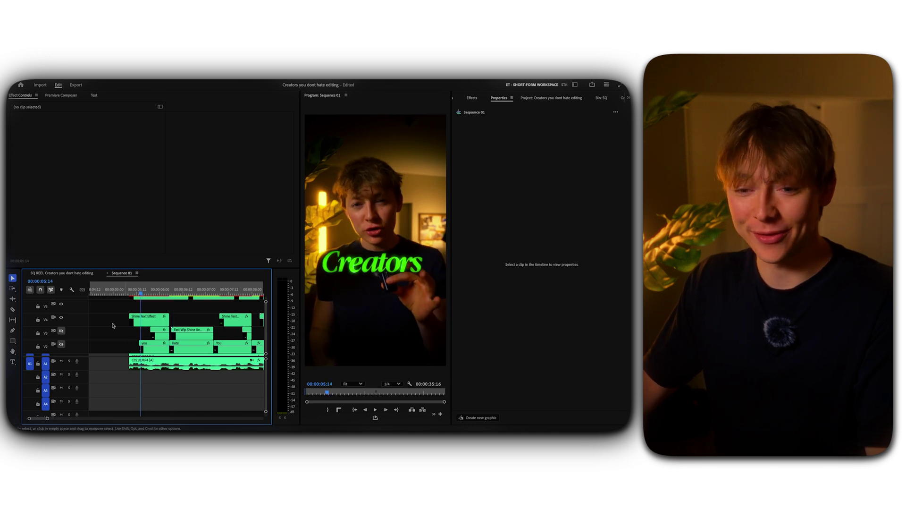
left_click(61, 345)
Play back the green section from its start at 00:00:05:07 and review its finished captions.
key("minus")
left_click_drag(159, 293, 146, 294)
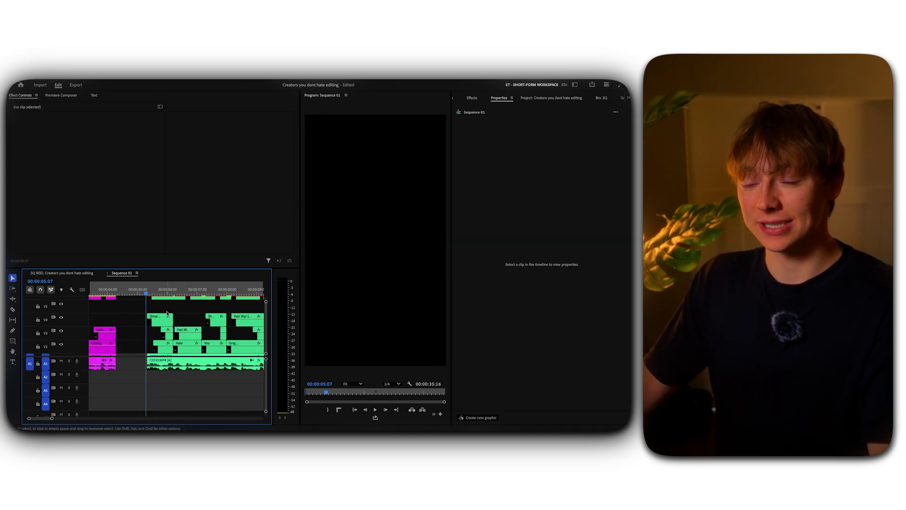
key("minus")
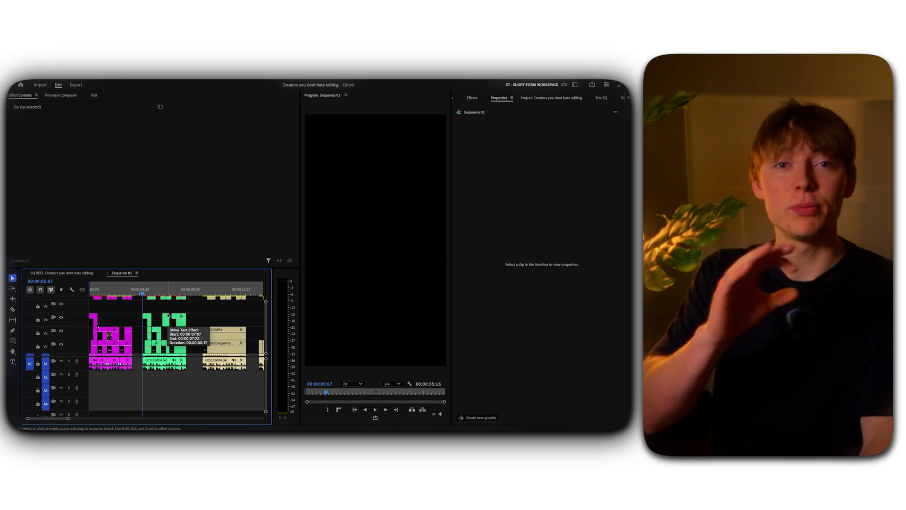
key("space")
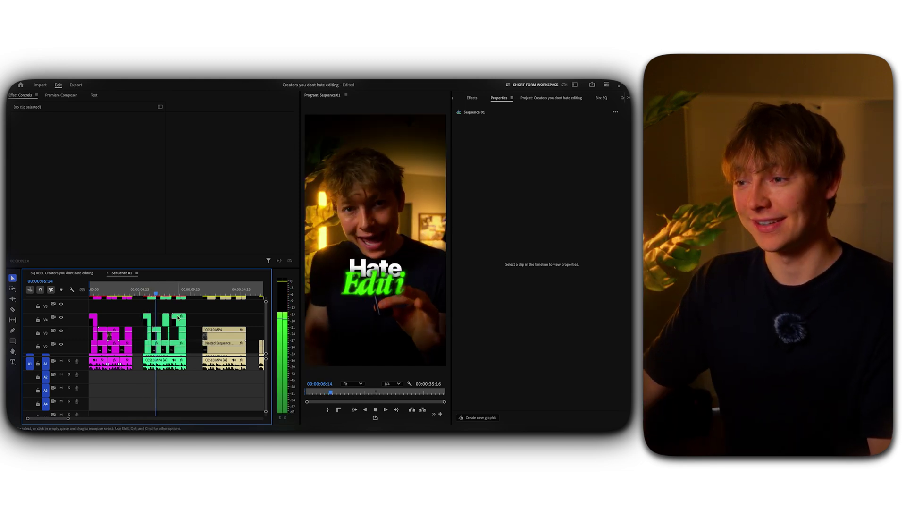
key("space")
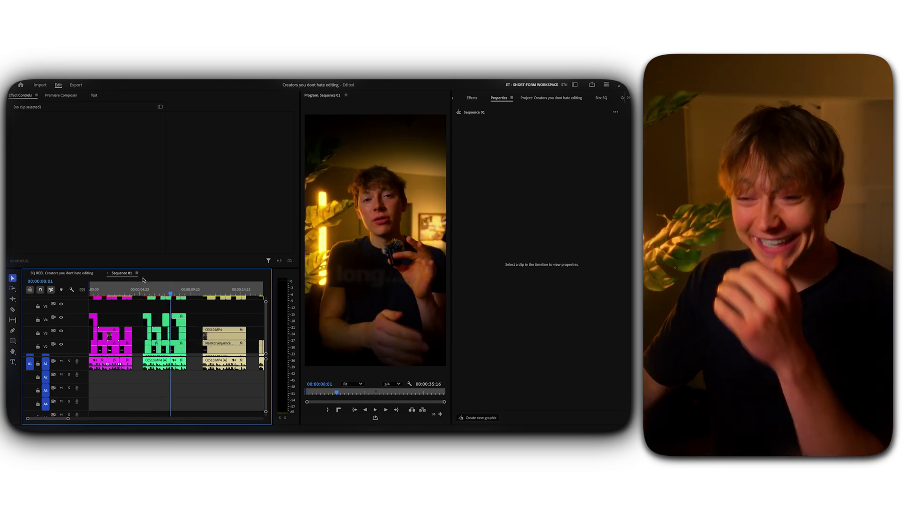
left_click_drag(169, 293, 180, 293)
key("space")
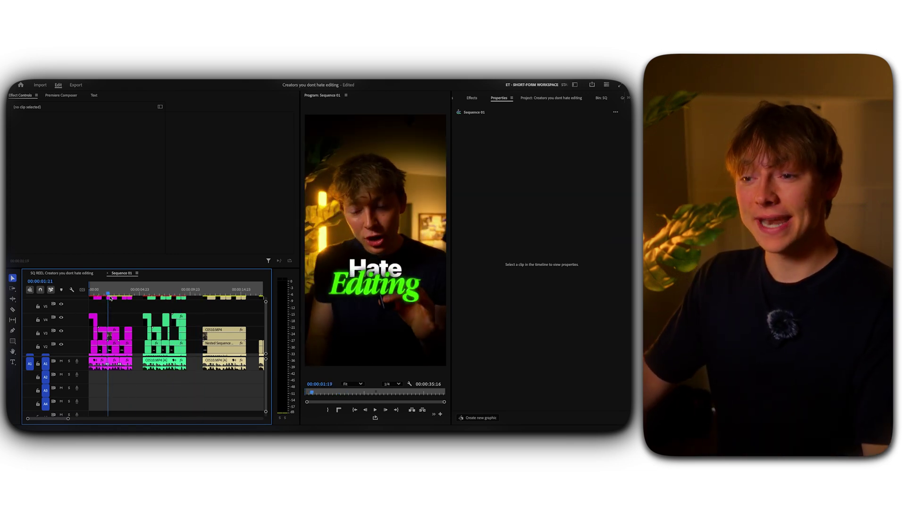
Inspect the third section's caption, and move the playhead to the fourth section's Creators caption at 00:00:17:00.
left_click(220, 293)
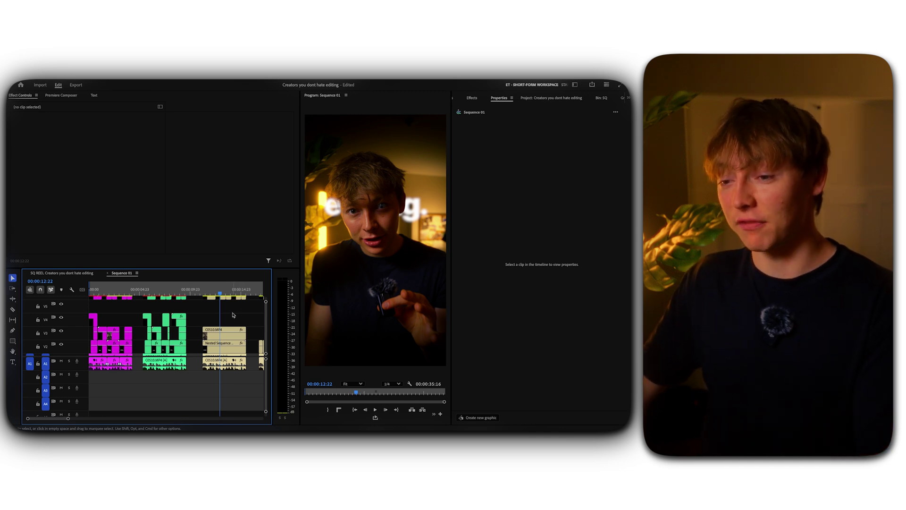
scroll(238, 309, "up", 1)
scroll(225, 321, "down", 1)
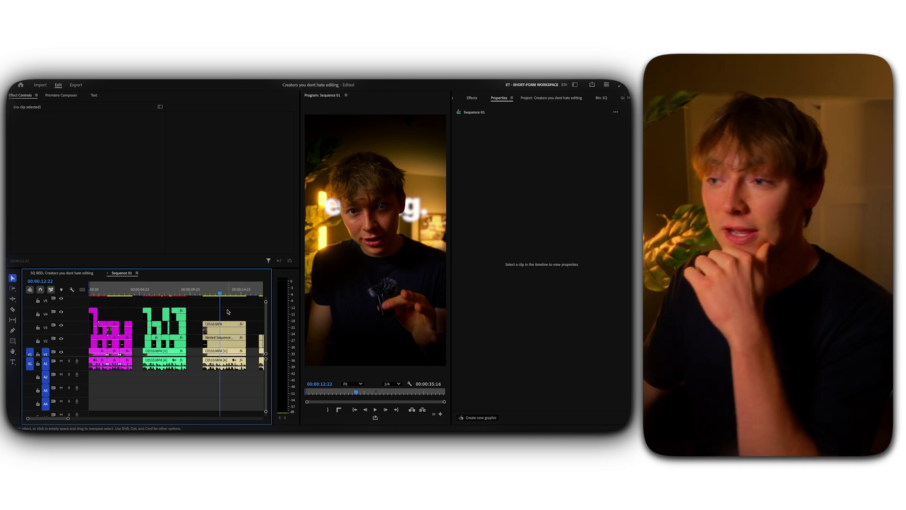
scroll(222, 314, "right", 3)
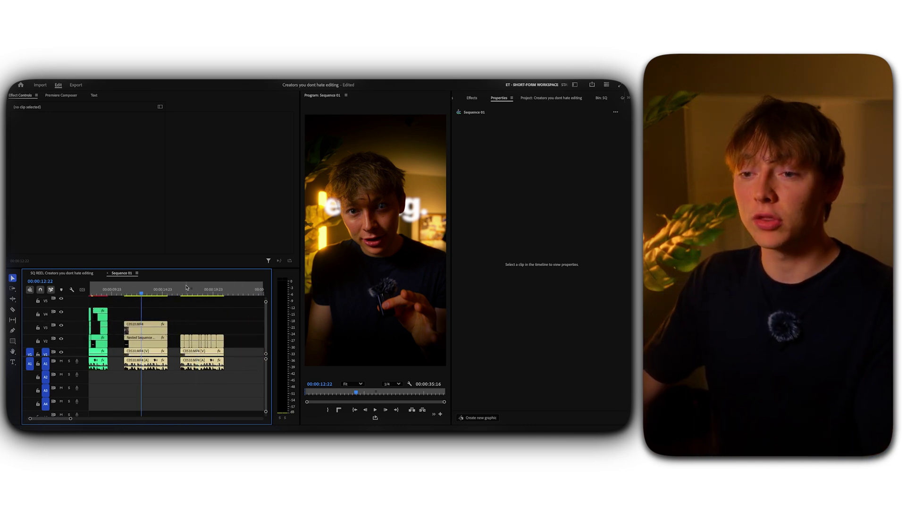
mouse_move(185, 287)
left_mouse_down()
mouse_move(199, 292)
mouse_move(183, 296)
left_mouse_up()
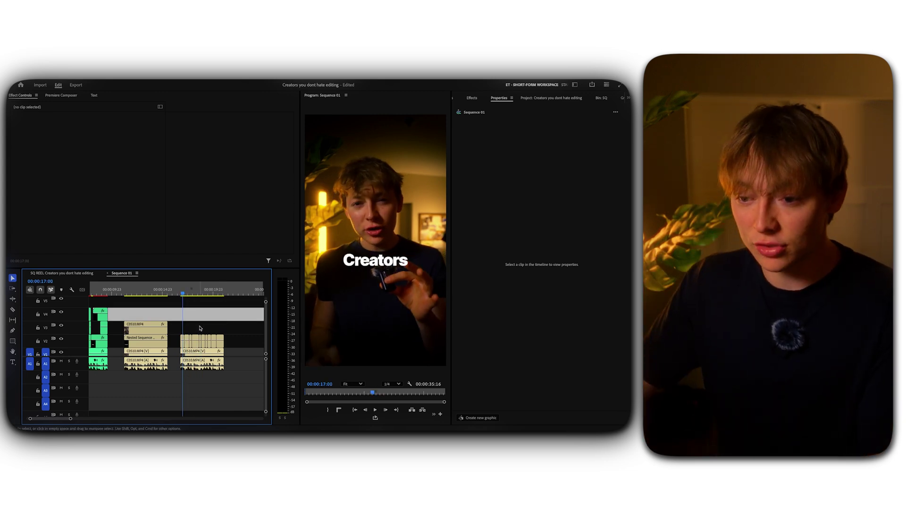
scroll(200, 328, "up", 3, "alt")
scroll(189, 329, "down", 1, "alt")
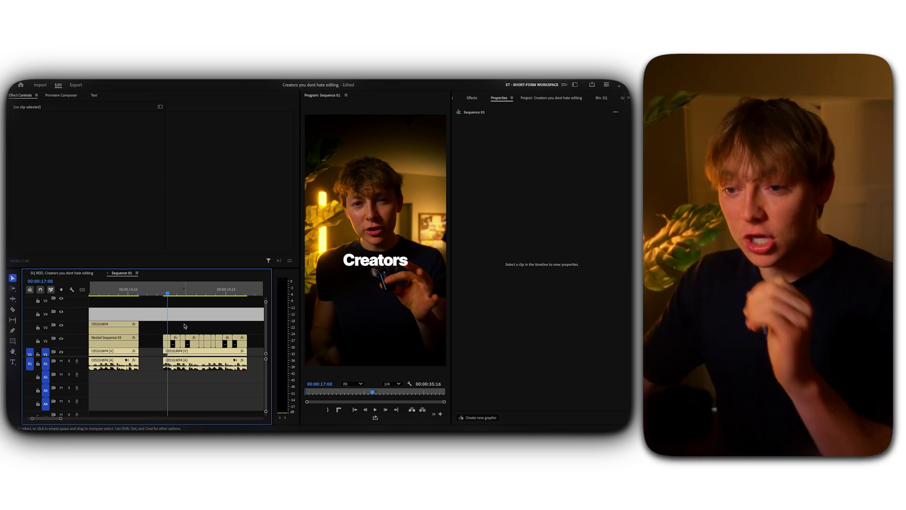
Enlarge the font size of the fourth section's opening captions, "Creators" and "you don't", so that "Creators" spans most of the frame width.
mouse_move(168, 293)
left_mouse_down()
mouse_move(186, 295)
mouse_move(173, 295)
left_mouse_up()
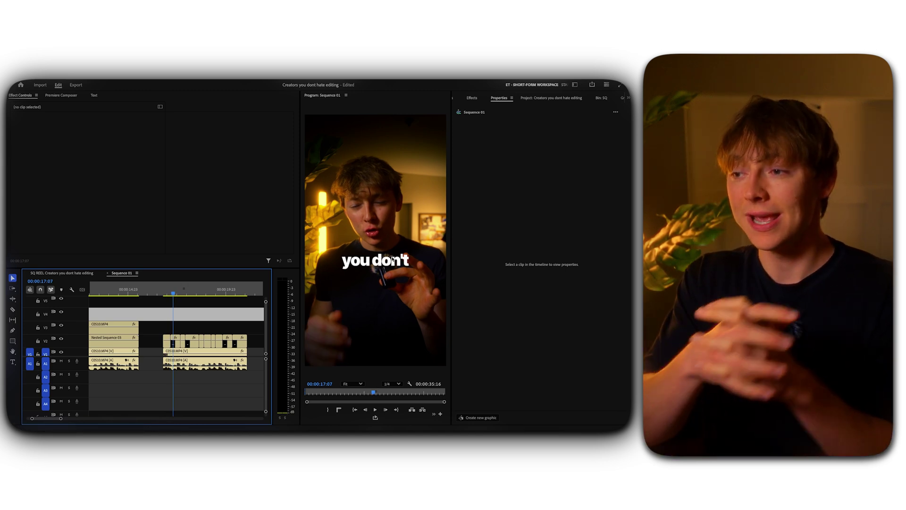
left_click(212, 292)
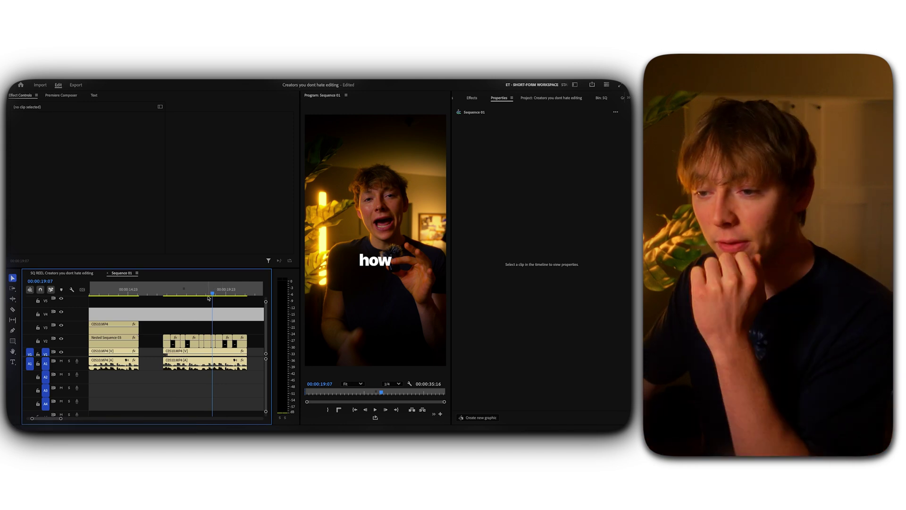
left_click_drag(208, 293, 169, 296)
left_click_drag(160, 342, 180, 344)
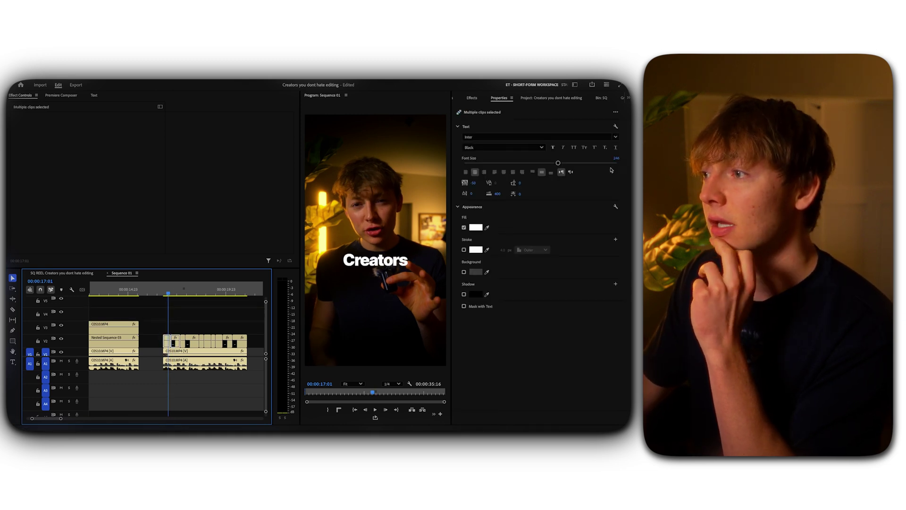
left_click_drag(617, 158, 706, 158)
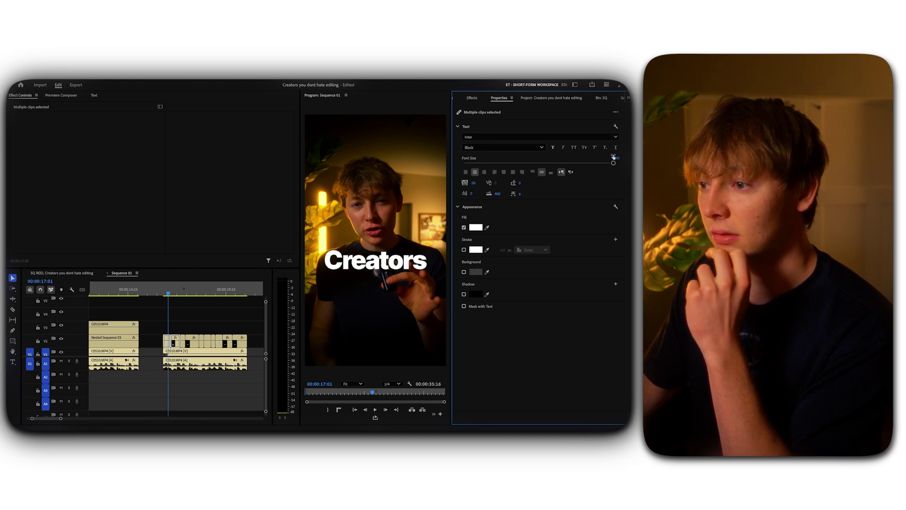
Reduce the font size of the "you don't" caption until both words fit on one line.
left_click_drag(169, 293, 173, 292)
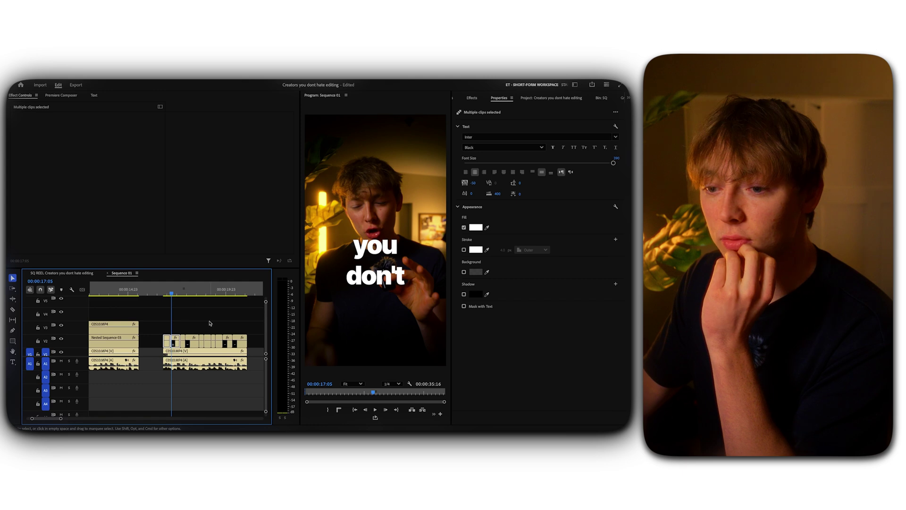
left_click(208, 318)
left_click(176, 339)
left_click(563, 128)
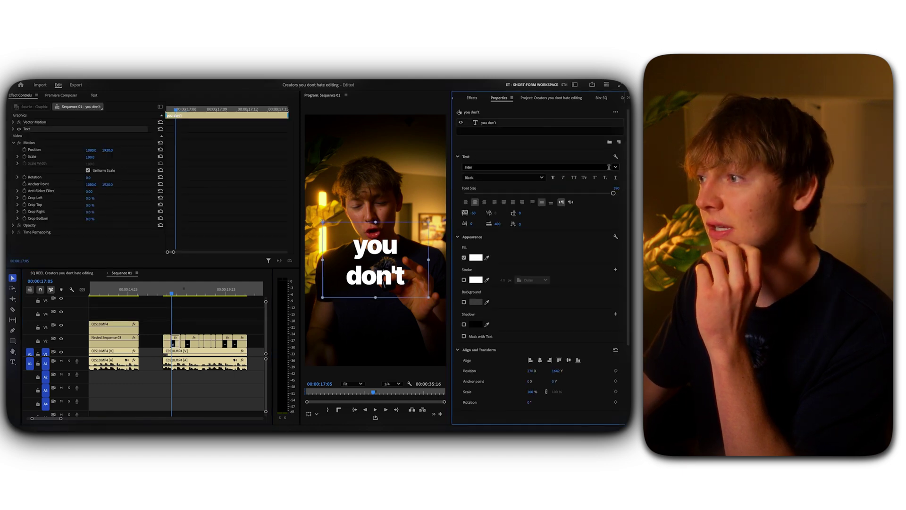
left_click_drag(613, 193, 596, 194)
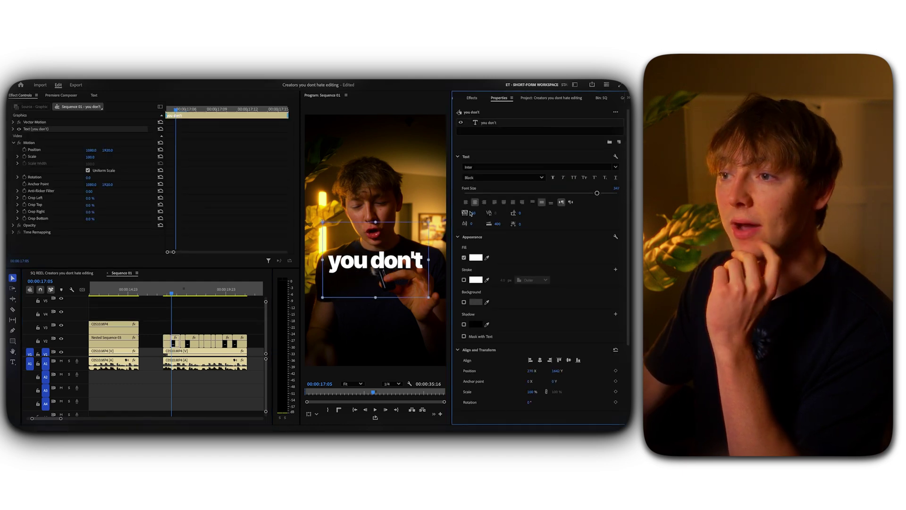
Select the fourth section's captions from "hate" to the end and enlarge their font size, using "editing." as the width reference.
left_click_drag(172, 293, 183, 295)
left_click(200, 314)
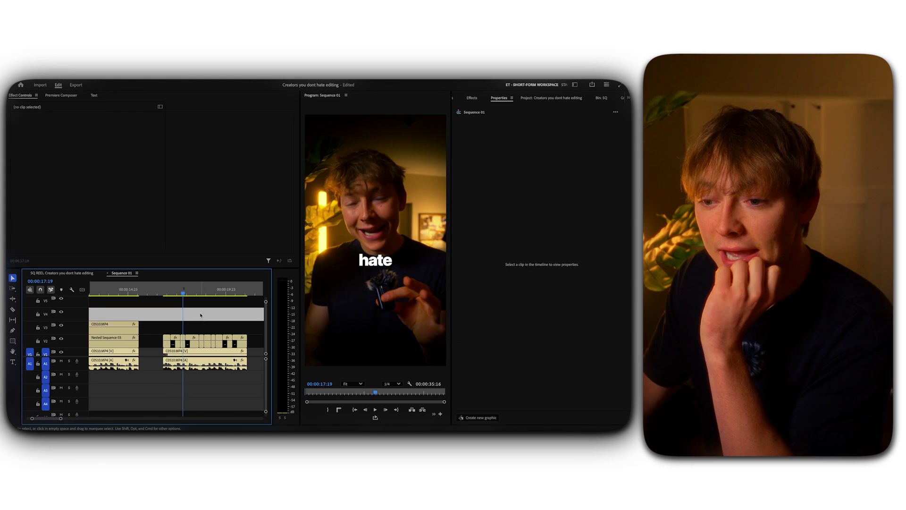
left_click(249, 328)
left_click_drag(187, 328, 184, 327)
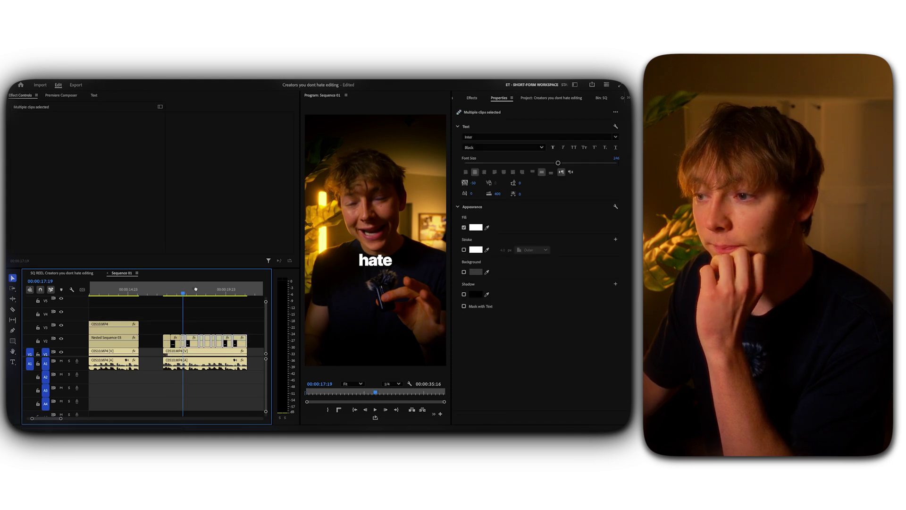
mouse_move(196, 289)
left_mouse_down()
mouse_move(184, 292)
mouse_move(197, 292)
left_mouse_up()
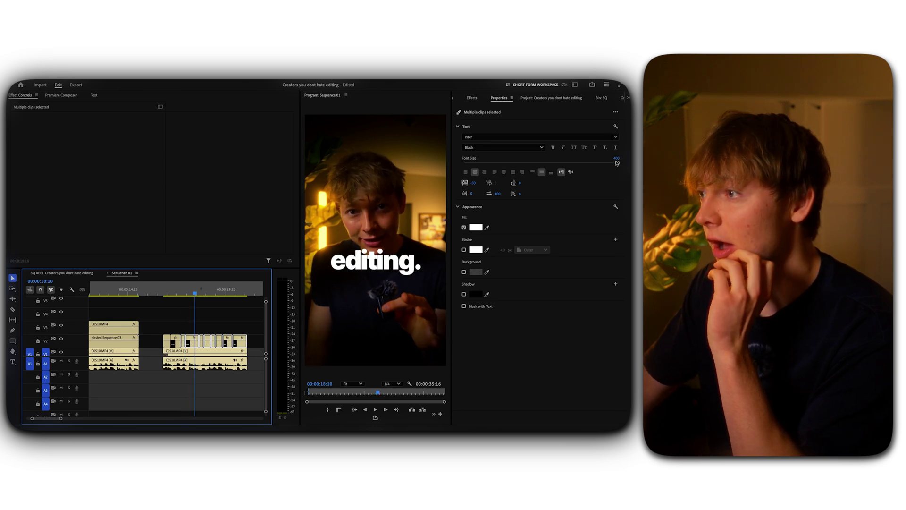
left_click_drag(616, 163, 619, 163)
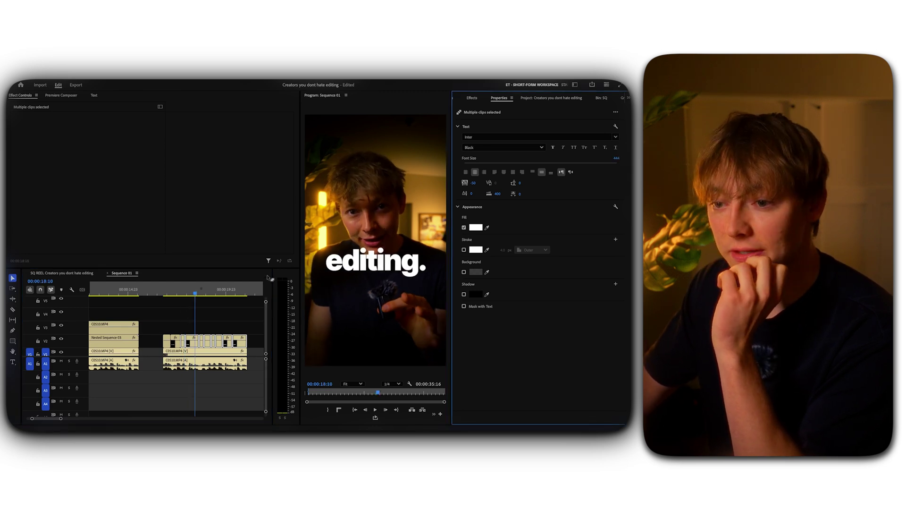
Enlarge the font size of the captions following "editing." a little further, checking the width on the second "editing" caption.
left_click(194, 293)
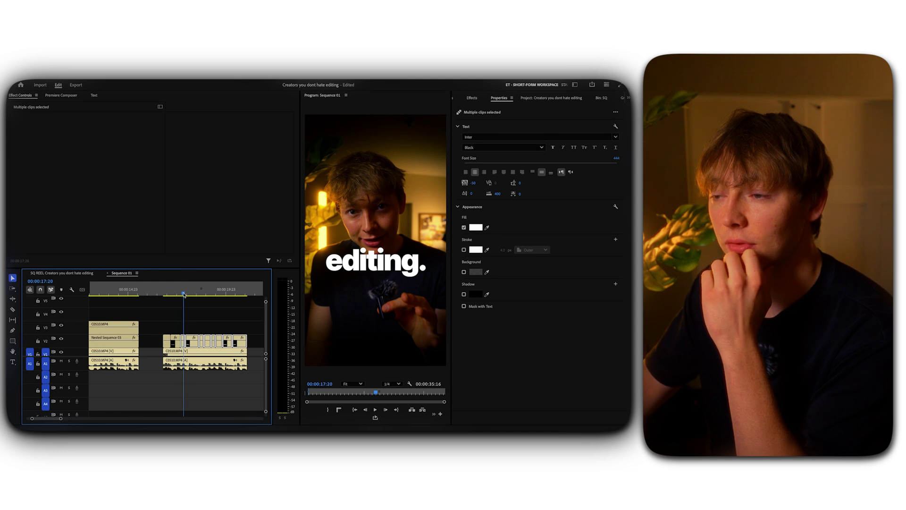
left_click_drag(184, 294, 211, 292)
left_click(194, 307)
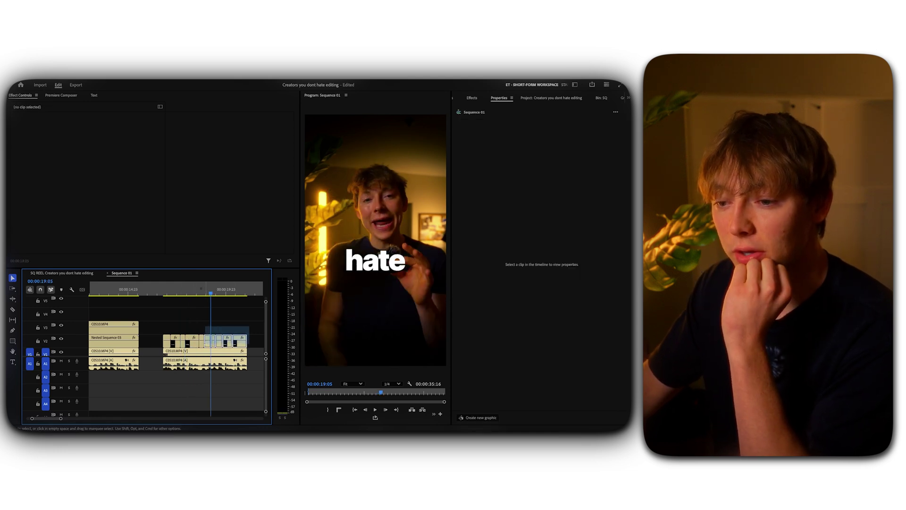
left_click_drag(205, 344, 202, 344)
mouse_move(212, 293)
left_mouse_down()
mouse_move(201, 293)
mouse_move(227, 293)
left_mouse_up()
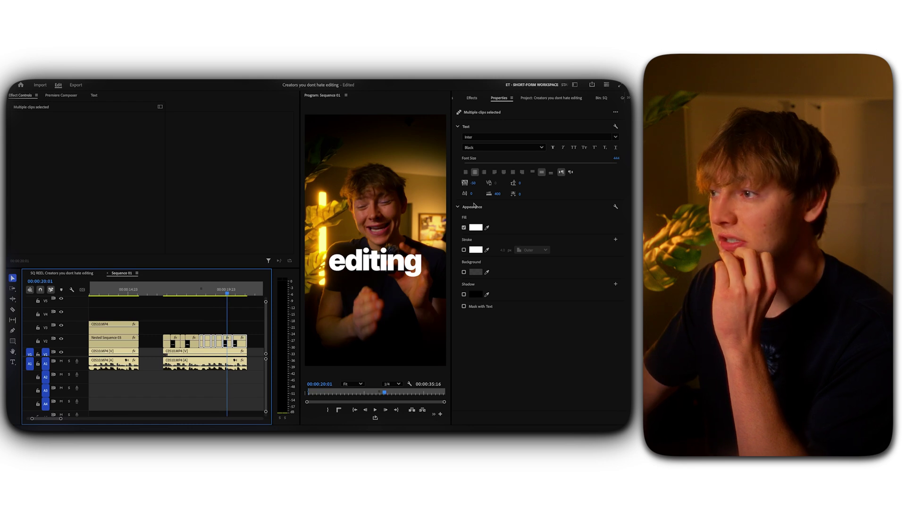
left_click_drag(625, 159, 631, 159)
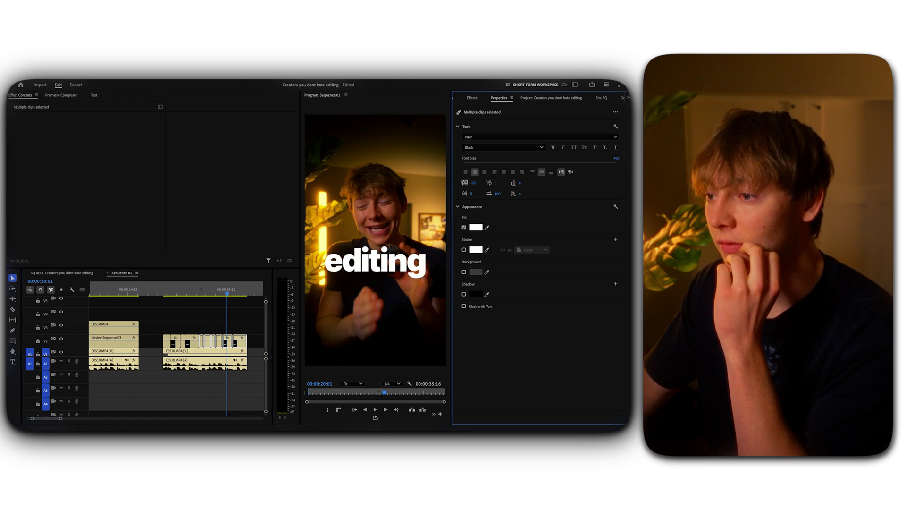
Check the enlarged captions through to "takes.", and nest all of the fourth section's captions into one sequence under the default name.
left_click(199, 325)
key("space")
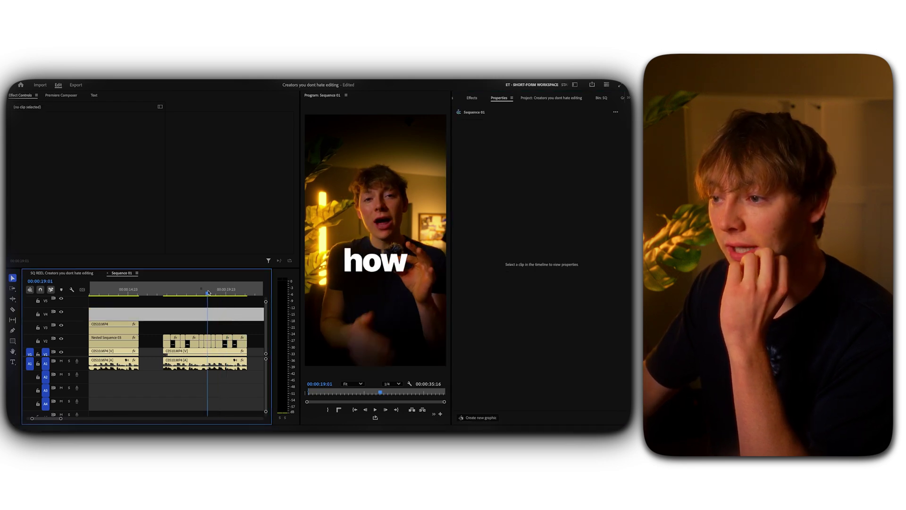
left_click(198, 293)
left_click_drag(199, 293, 230, 292)
left_click(236, 293)
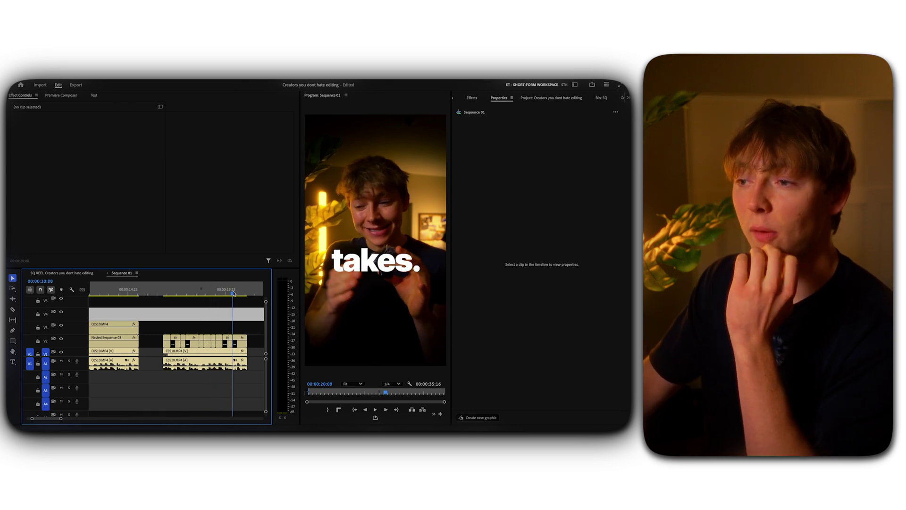
left_click_drag(249, 327, 163, 345)
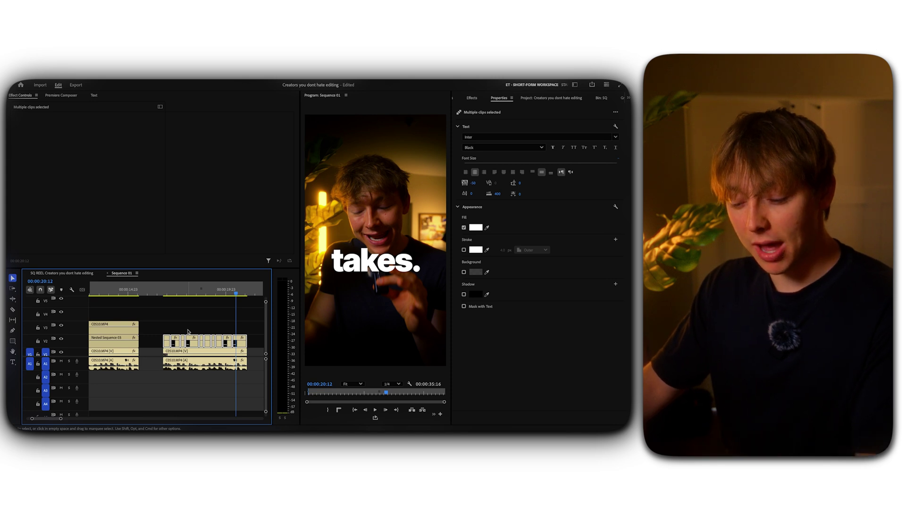
key("n")
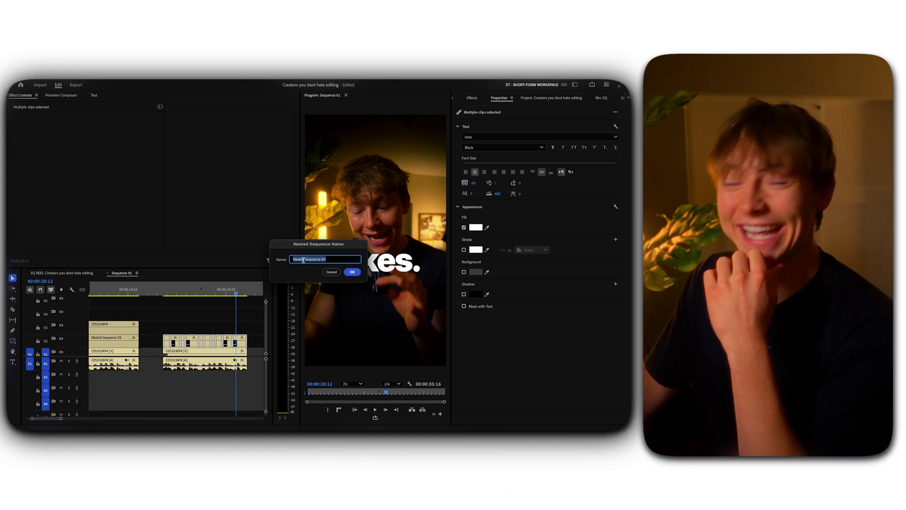
left_click(352, 272)
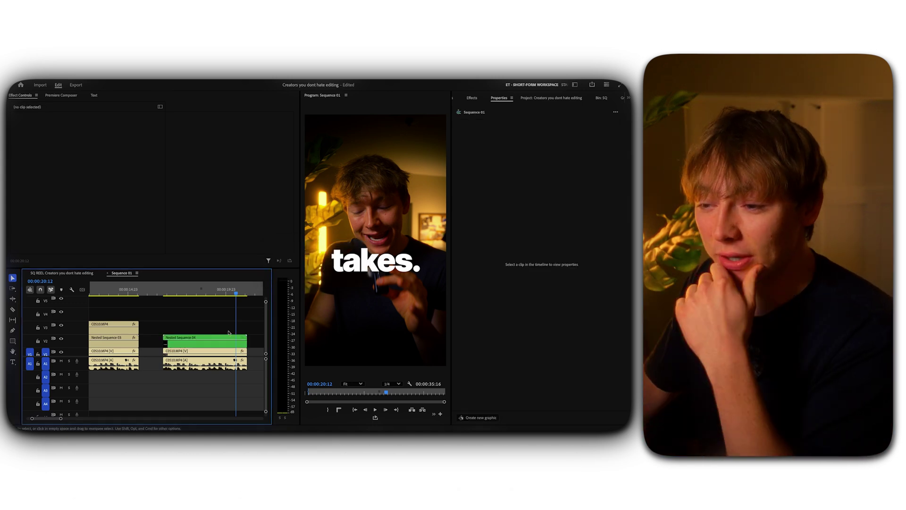
Move the fourth section's nested captions up to a vertical position of 1144.
left_click(203, 349)
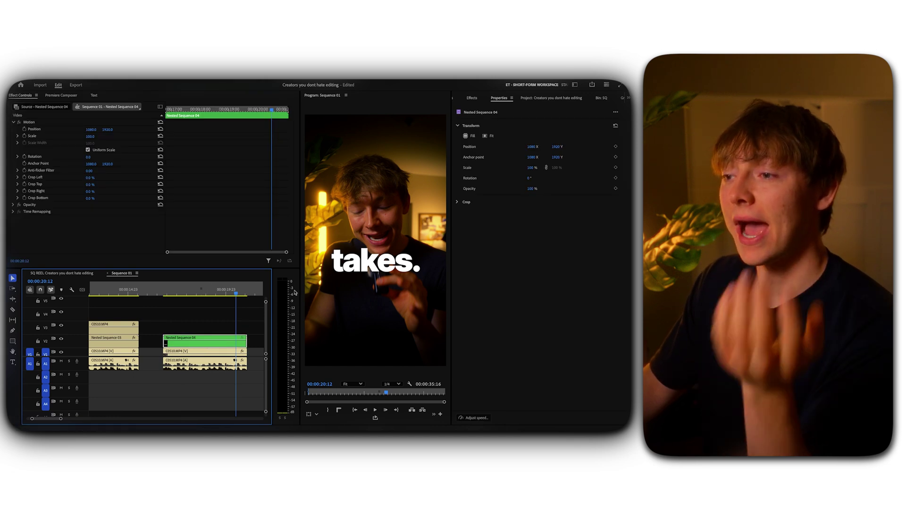
left_click(524, 284)
left_click(201, 324)
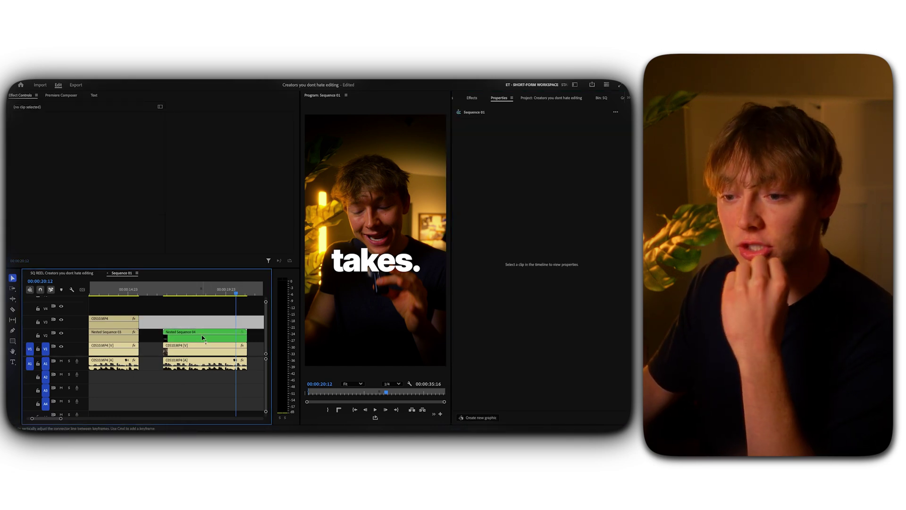
left_click(203, 338)
left_click_drag(109, 129, 62, 130)
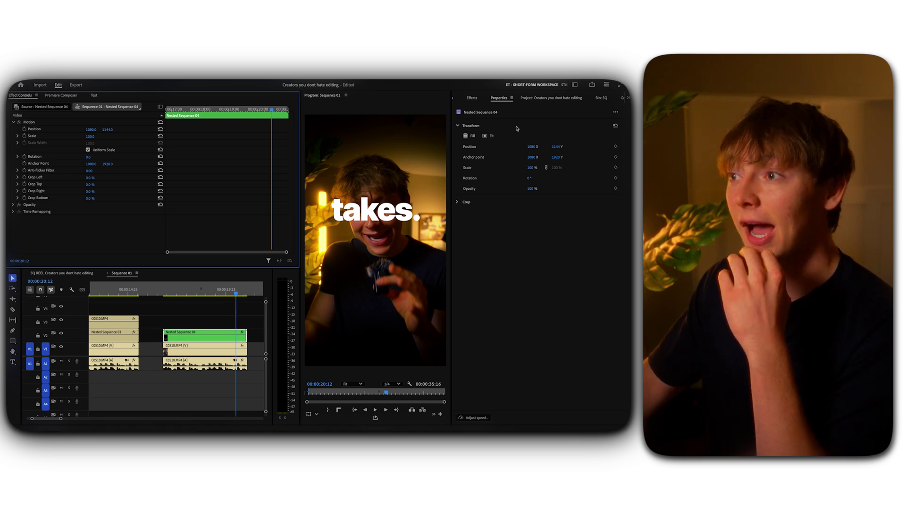
Search the effects for "blur" and apply the "ET - 2. Cinematic Forground Blur Effect" preset to the nested captions.
left_click(471, 98)
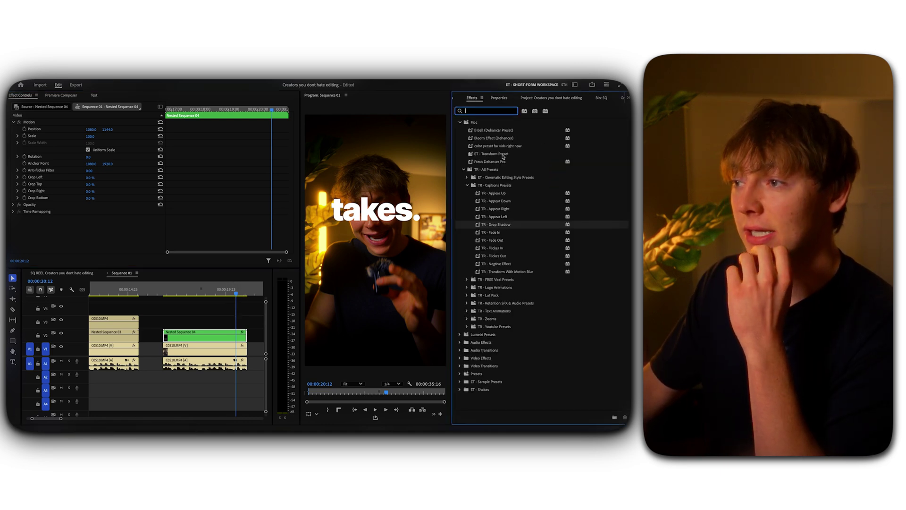
type("blur")
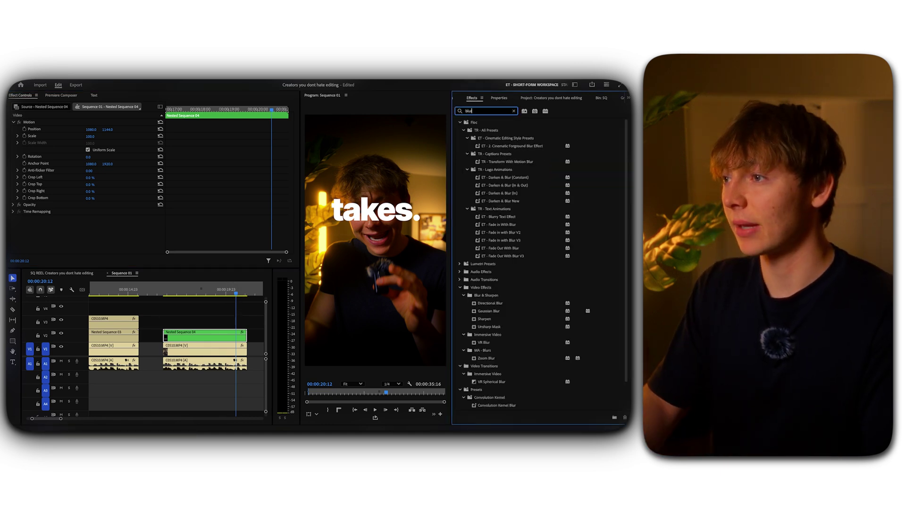
left_click_drag(519, 146, 198, 332)
scroll(122, 206, "down", 2)
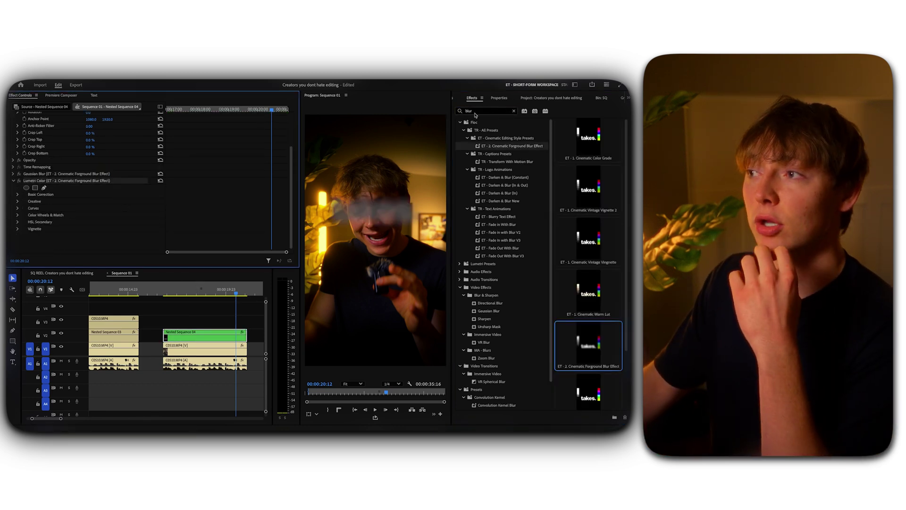
Raise the Lumetri Color exposure of the nested captions' blur preset to just below zero.
left_click(217, 82)
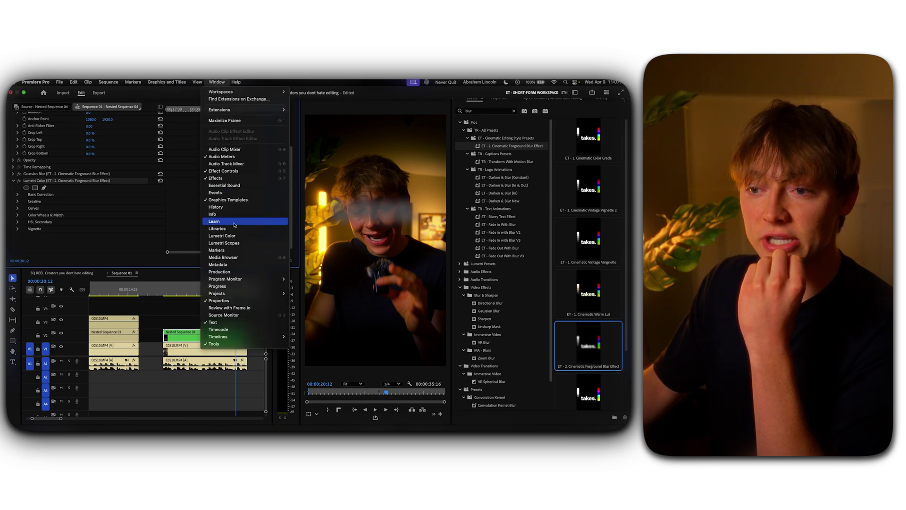
left_click(226, 236)
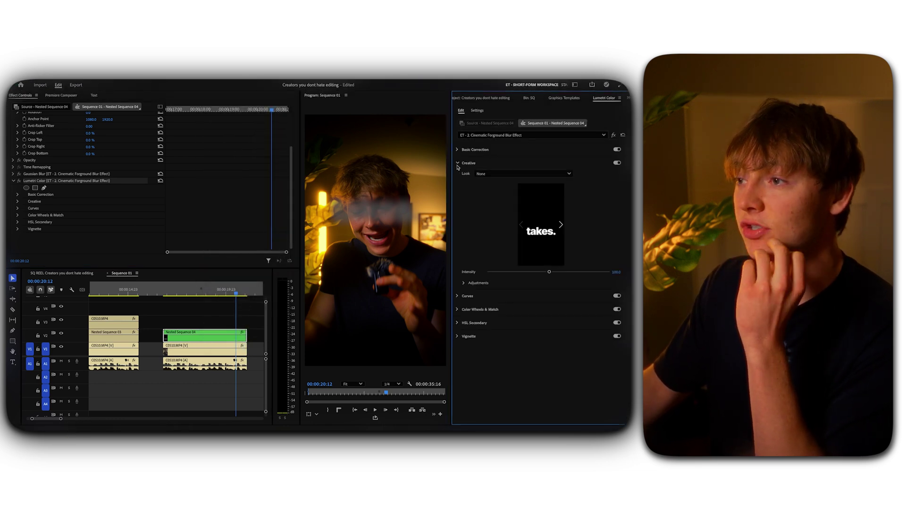
left_click(457, 150)
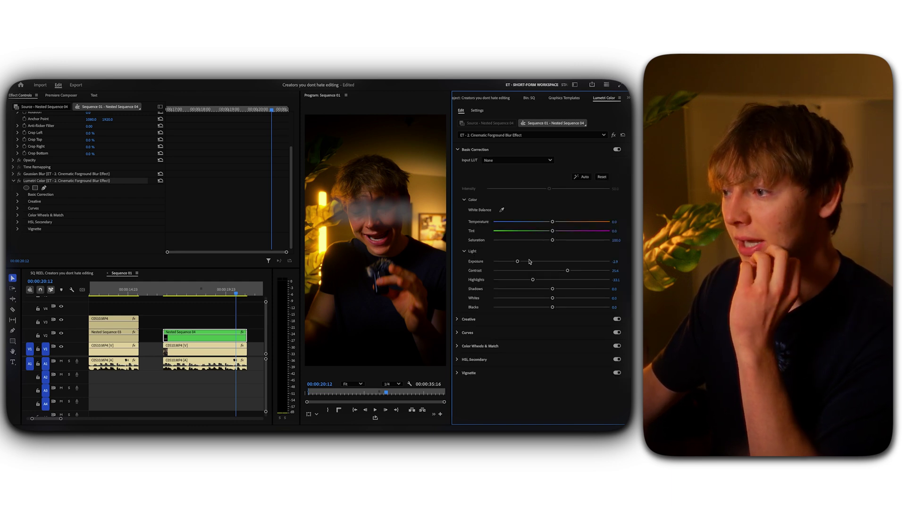
left_click_drag(518, 261, 551, 261)
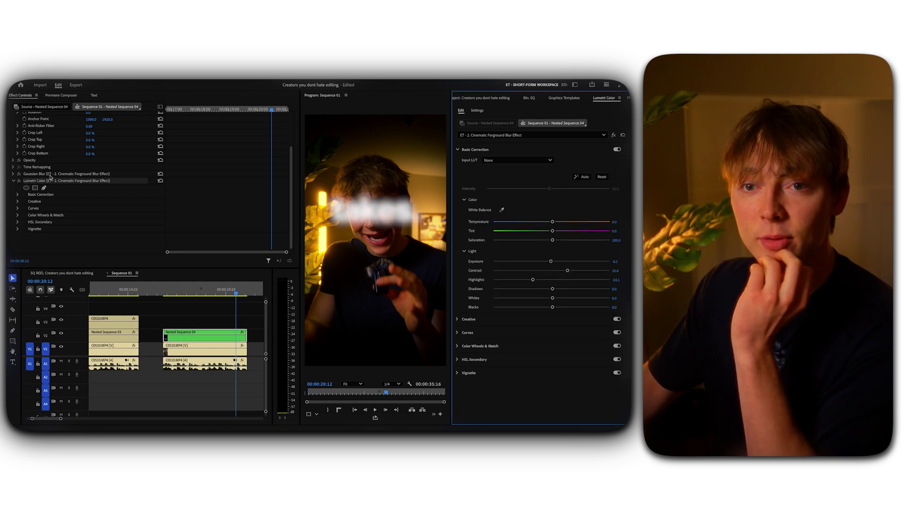
Lower the Gaussian Blur blurriness on the nested captions to about 30 and deselect the clip.
left_click(29, 174)
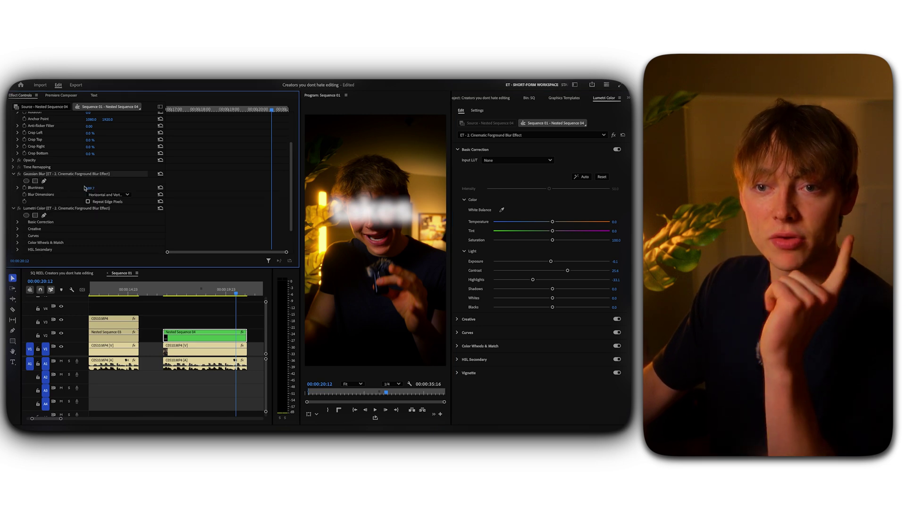
left_click_drag(90, 187, 50, 188)
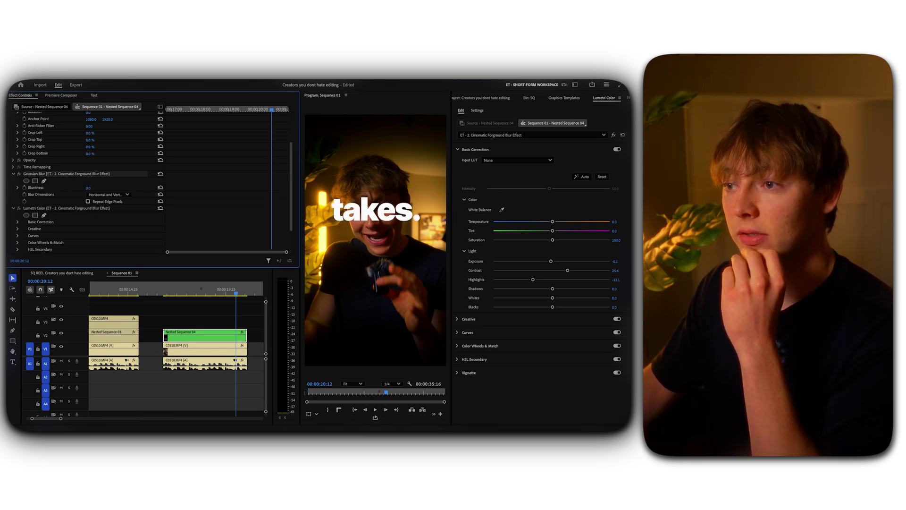
mouse_move(90, 188)
left_mouse_down()
mouse_move(127, 187)
mouse_move(98, 187)
left_mouse_up()
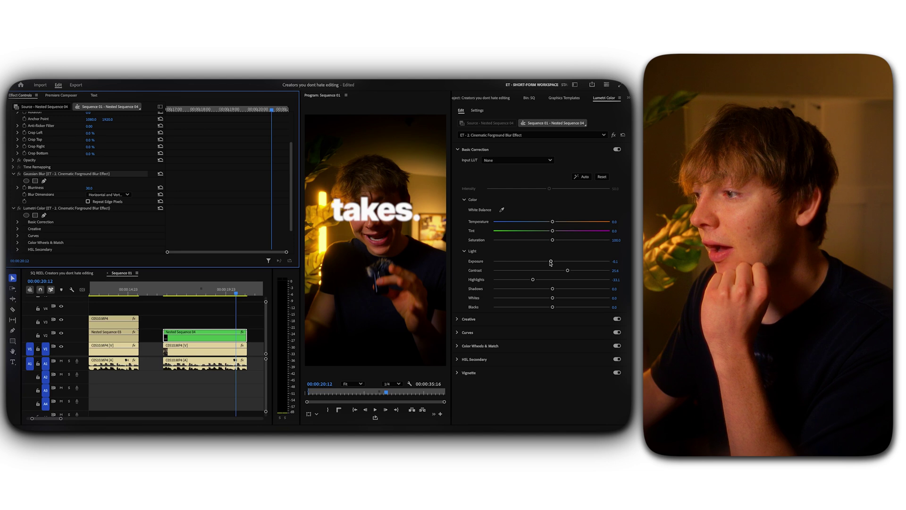
mouse_move(551, 262)
left_mouse_down()
mouse_move(539, 263)
mouse_move(562, 263)
mouse_move(546, 267)
left_mouse_up()
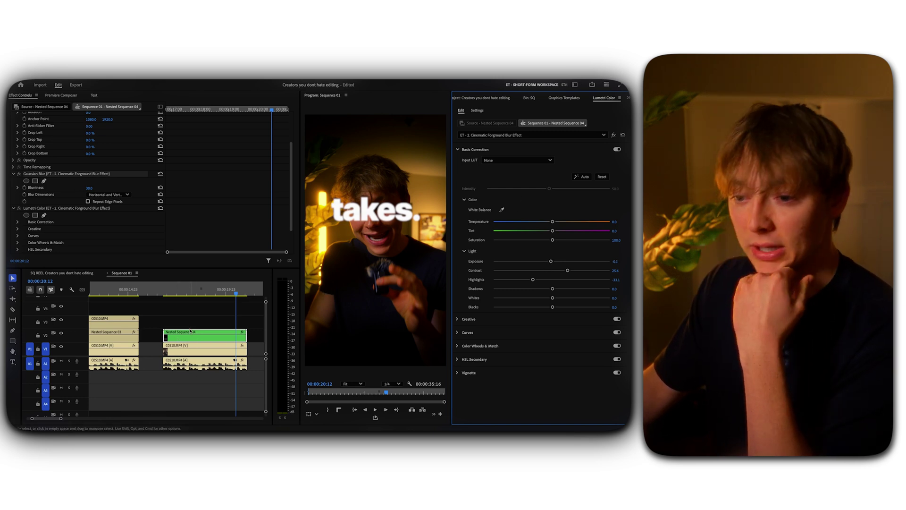
left_click(153, 335)
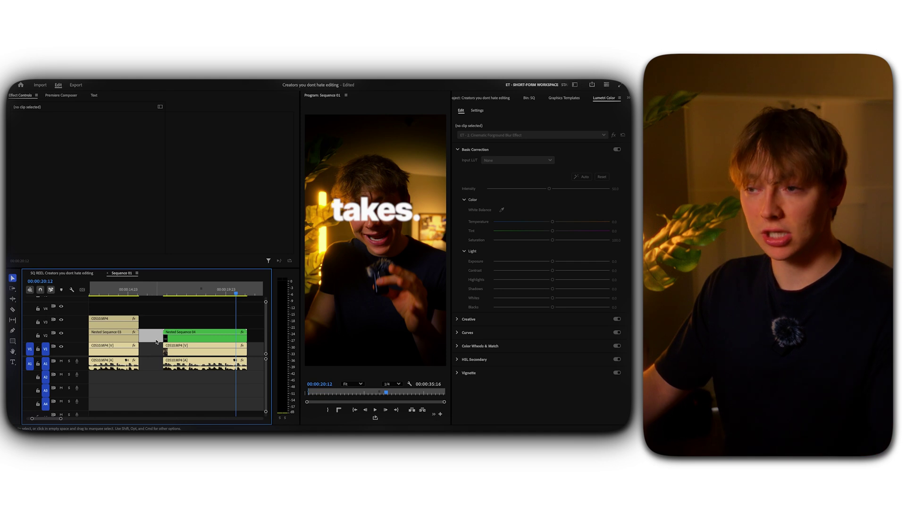
Duplicate the fourth section's talking-head video clip onto track V3, directly above the nested captions, without its audio.
left_click(187, 350)
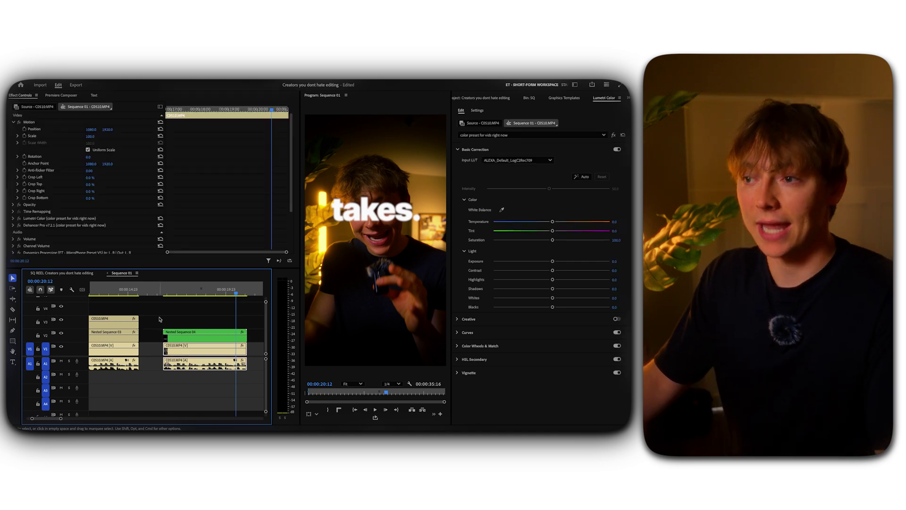
left_click(172, 317)
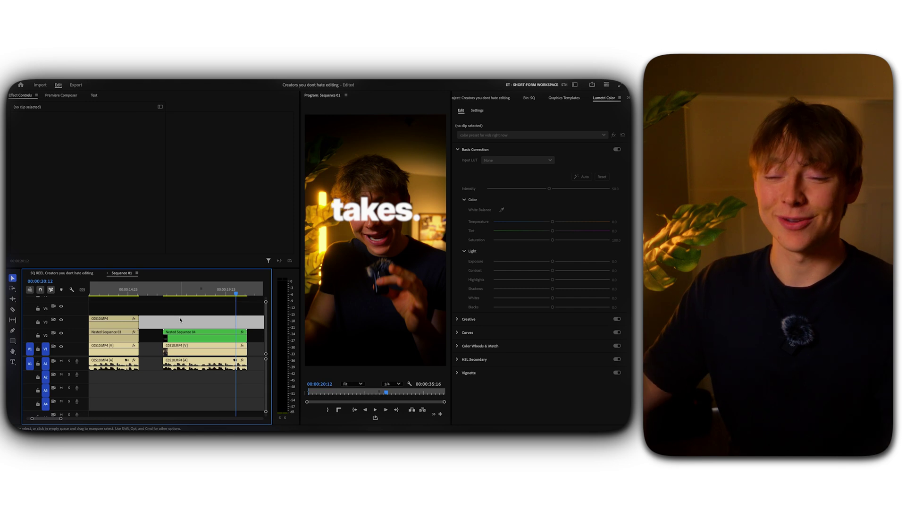
left_click(186, 353)
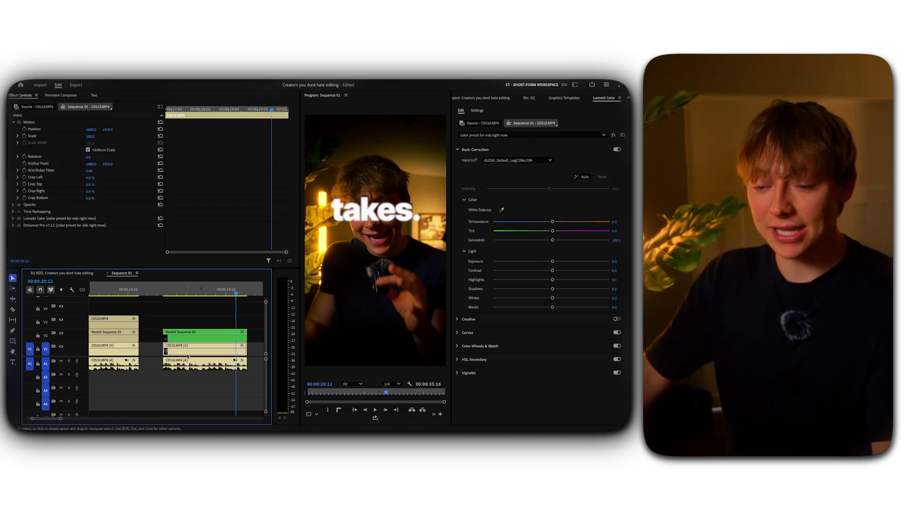
left_click_drag(181, 354, 182, 323)
left_click(185, 339)
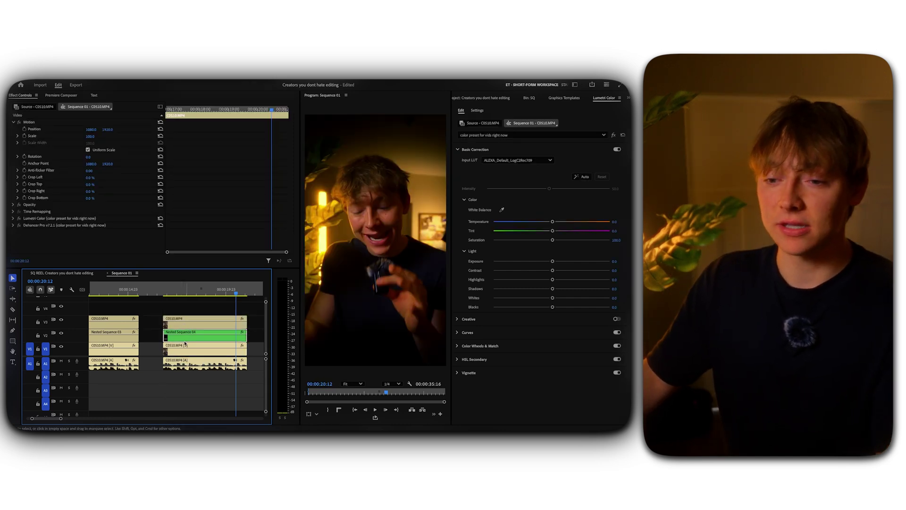
Search the effects for "key", apply Keyper to the duplicated clip on V3, and scrub the fourth section to check it.
left_click(186, 317)
left_click(473, 99)
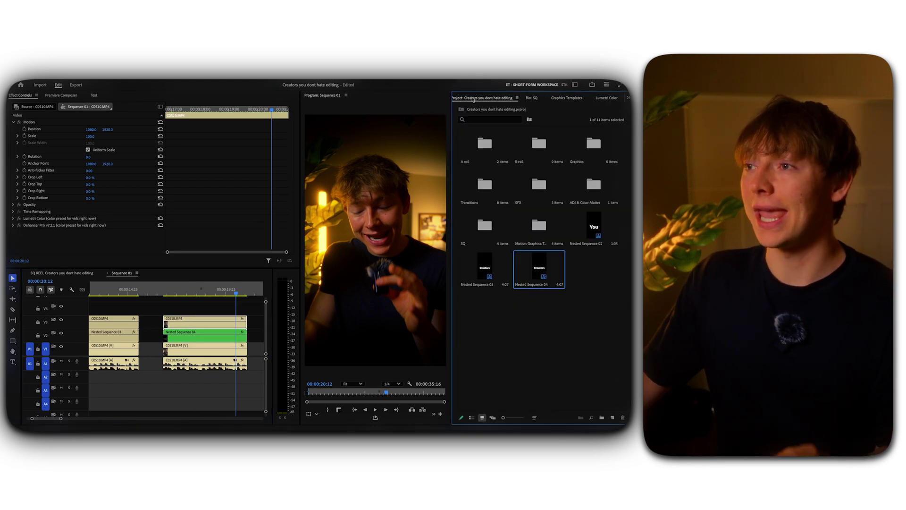
key("shift+7")
left_click(479, 112)
type("blur")
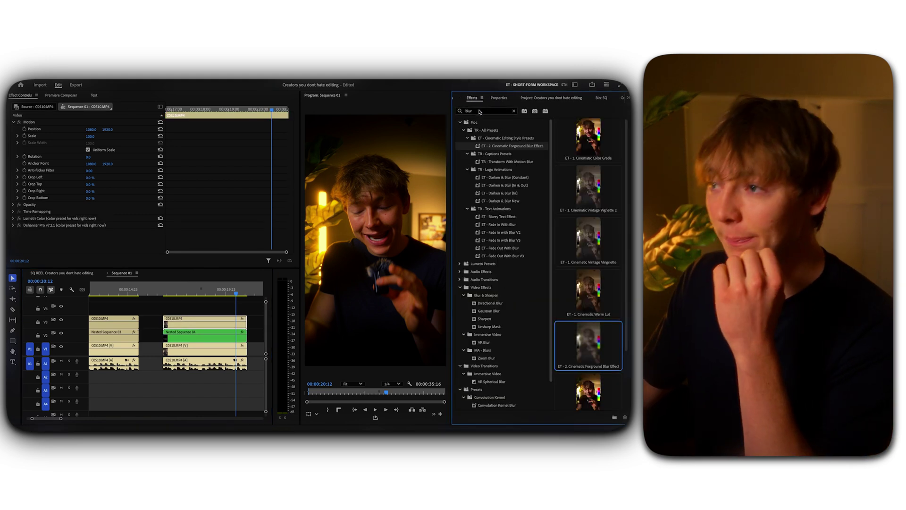
left_click_drag(479, 112, 433, 109)
type("key")
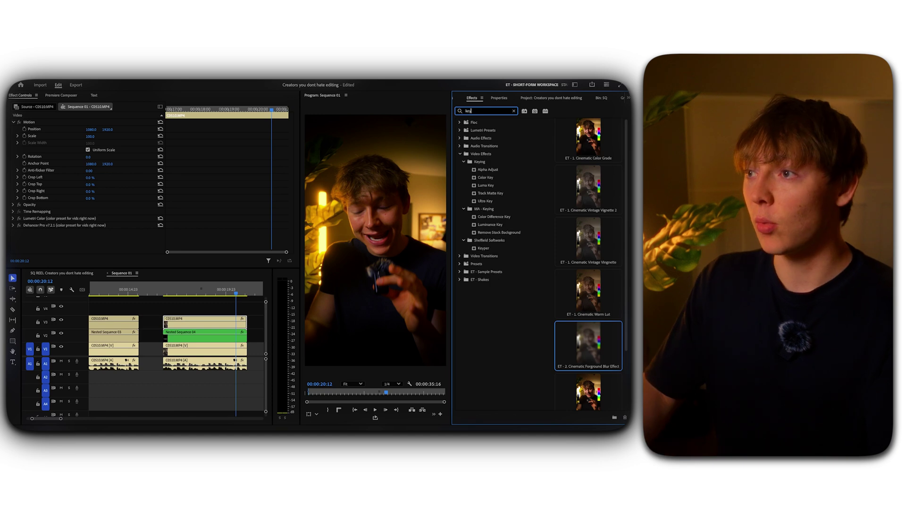
left_click(492, 250)
left_click_drag(493, 251, 185, 321)
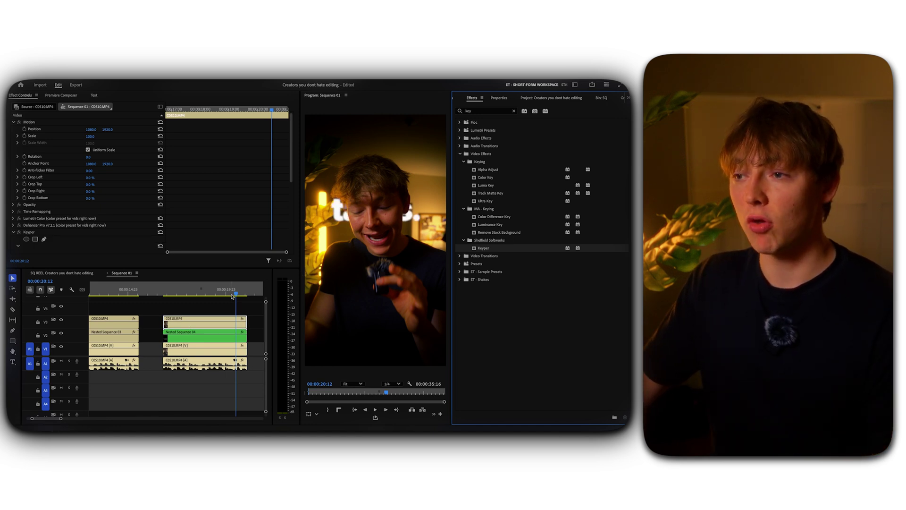
left_click_drag(232, 296, 186, 297)
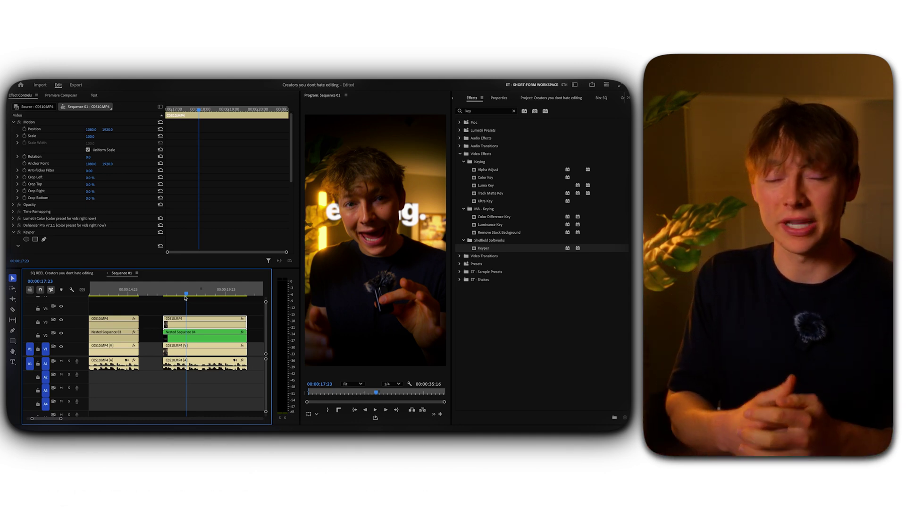
Fit the whole sequence in the timeline and examine the captions of the fifth and sixth sections by scrubbing and playing.
key("backslash")
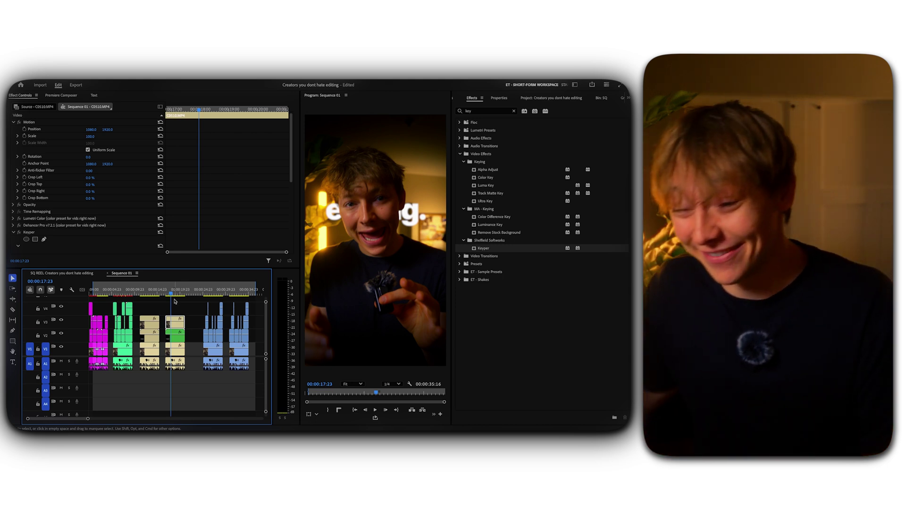
left_click(187, 294)
left_click_drag(188, 297, 215, 296)
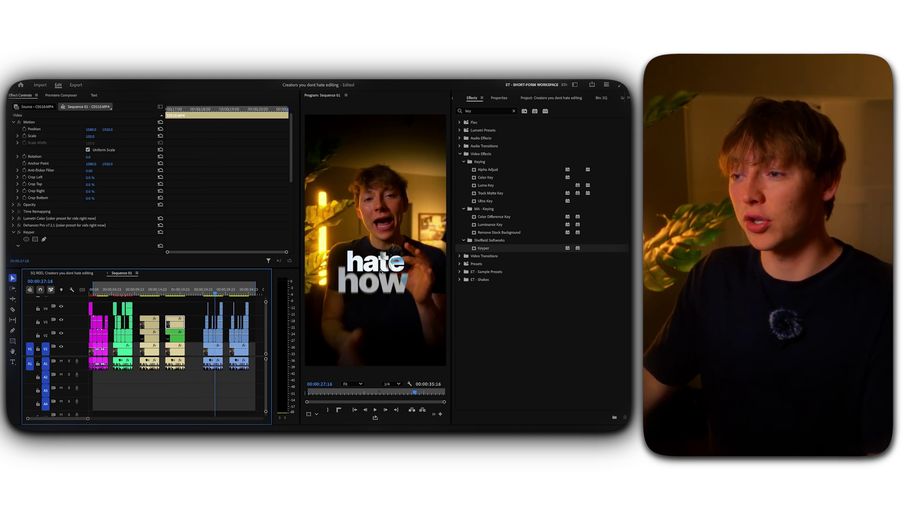
scroll(218, 317, "up", 3)
key("space")
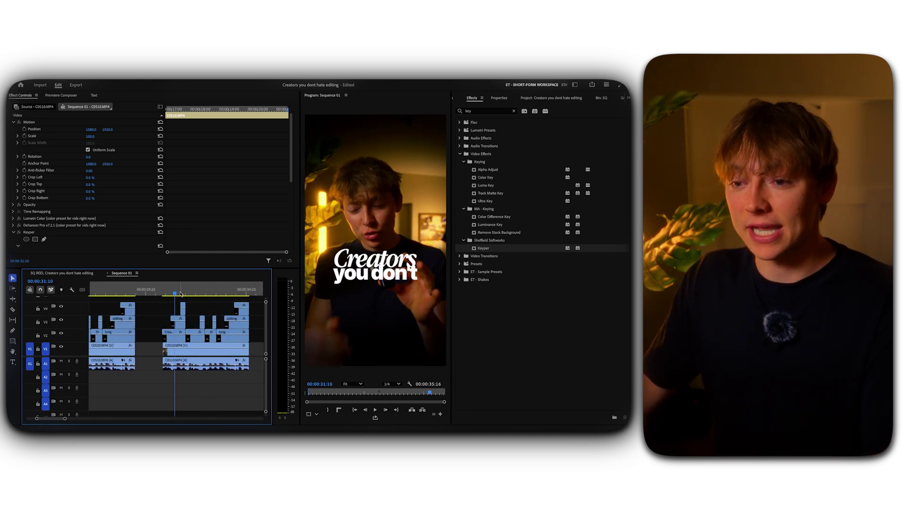
mouse_move(181, 293)
left_mouse_down()
mouse_move(229, 334)
mouse_move(173, 294)
left_mouse_up()
scroll(195, 318, "up", 2)
scroll(195, 317, "down", 3)
left_click(194, 306)
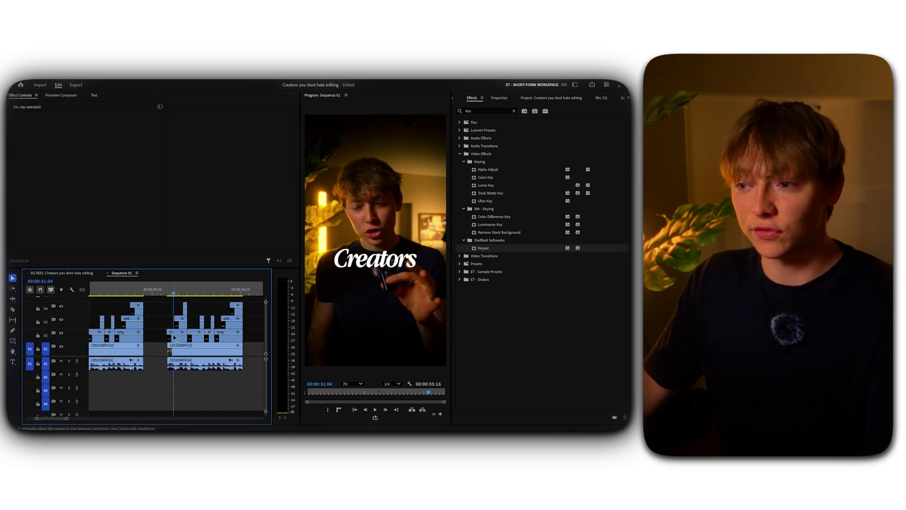
Set the opacity blend mode of the "Creators" caption in the last section to Difference.
left_click(174, 336)
left_click(26, 129)
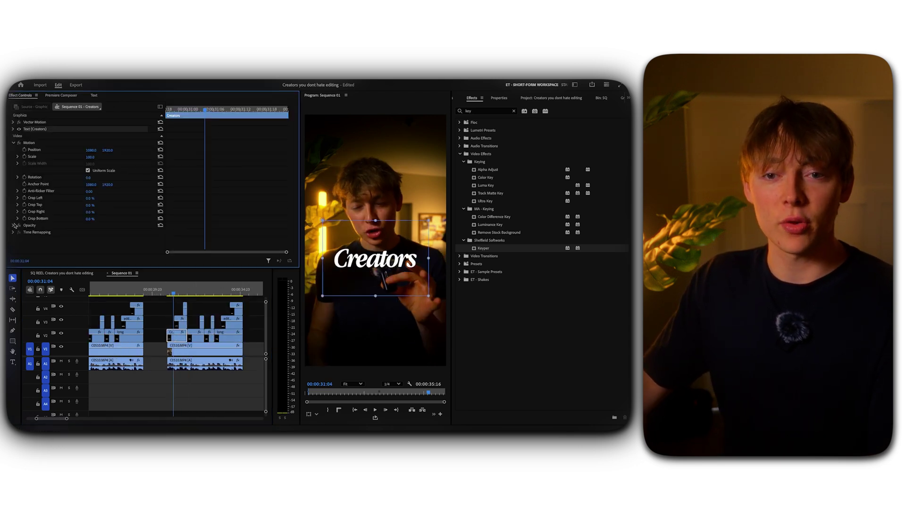
left_click(14, 225)
scroll(47, 212, "down", 1)
left_click(108, 228)
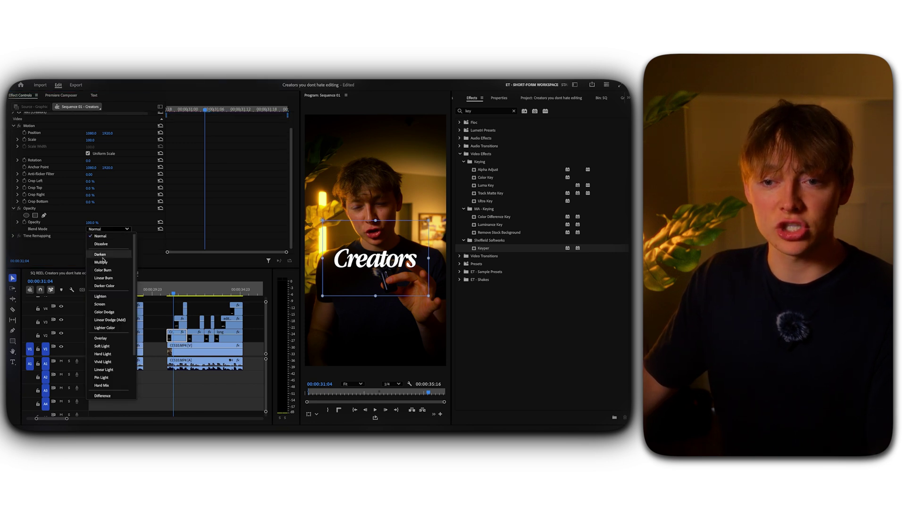
scroll(103, 258, "down", 2)
left_click(106, 340)
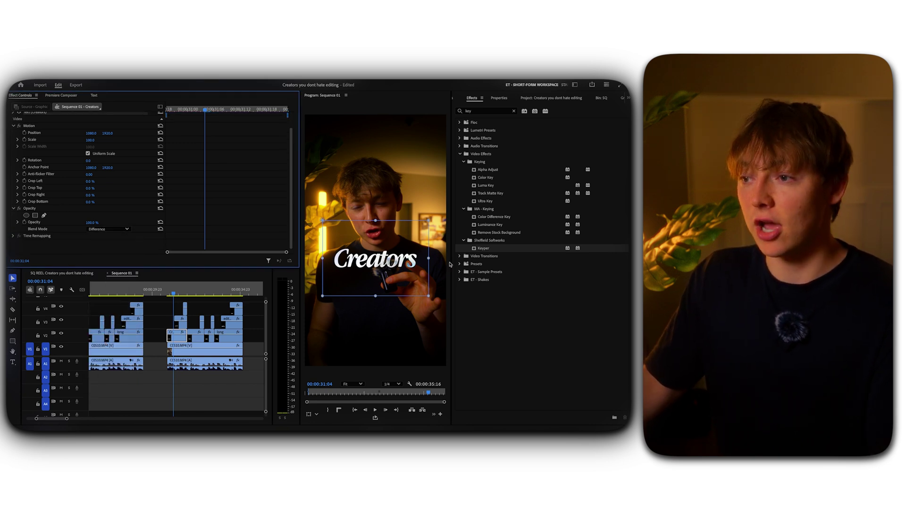
Copy the "Creators" caption's Opacity settings to all captions of the last section and scrub through them to check.
right_click(43, 211)
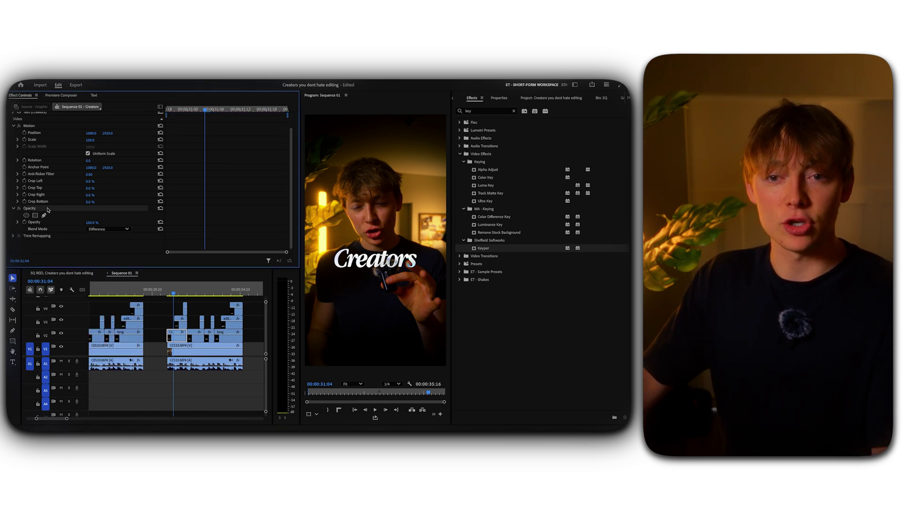
left_click(65, 254)
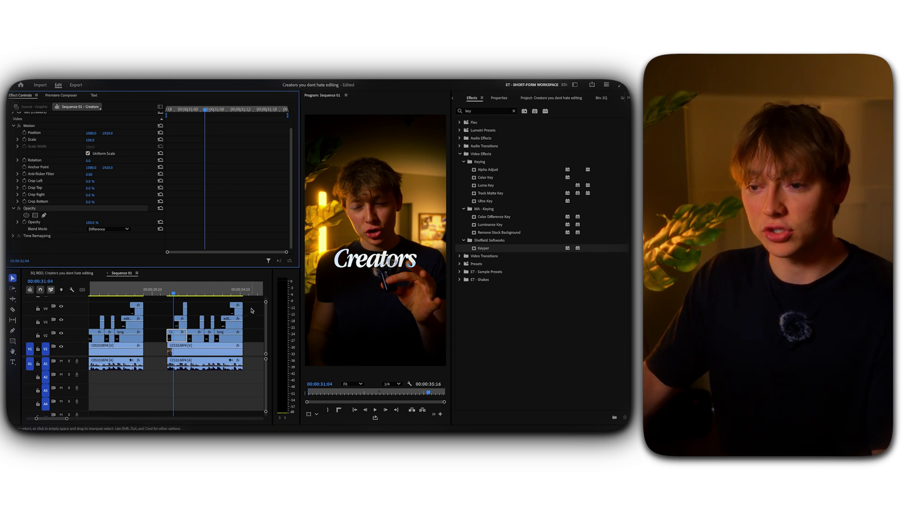
left_click_drag(252, 311, 164, 338)
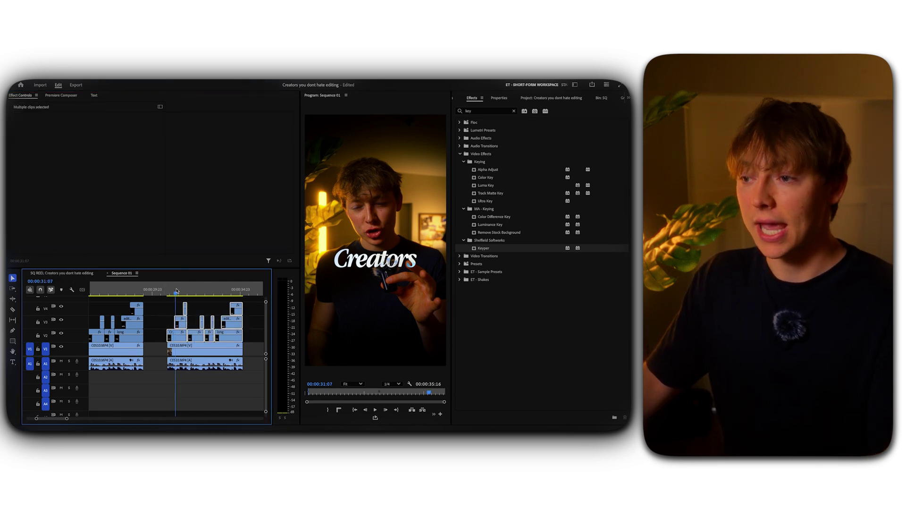
left_click_drag(177, 290, 217, 290)
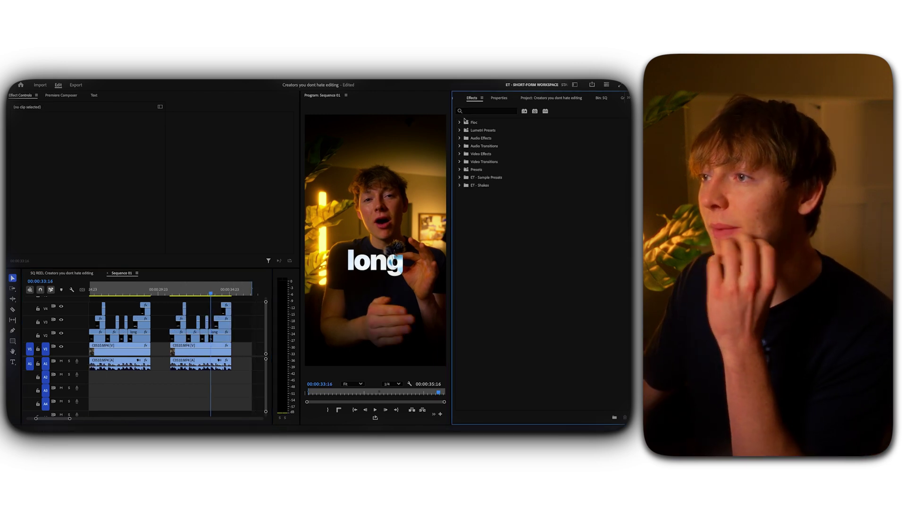
Clear the effects search and expand the "TR - All Presets" and "TR - Captions Presets" folders.
left_click(460, 122)
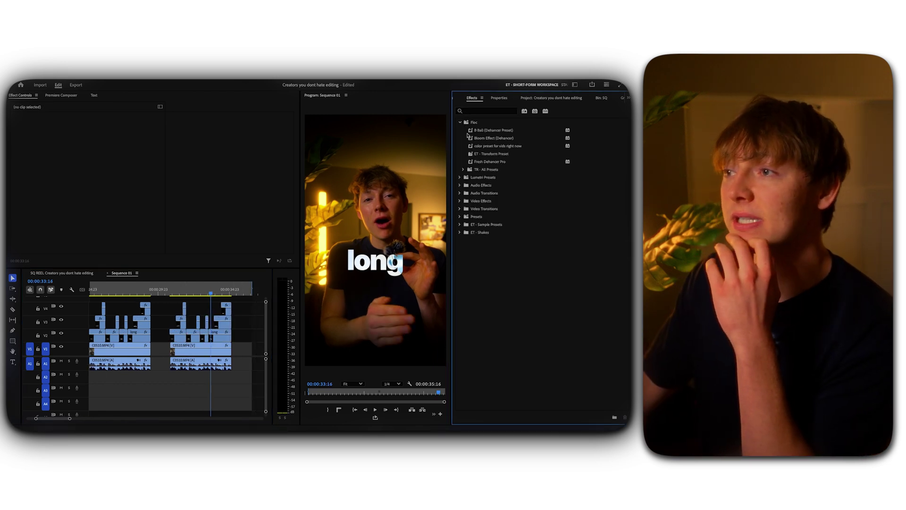
left_click(463, 169)
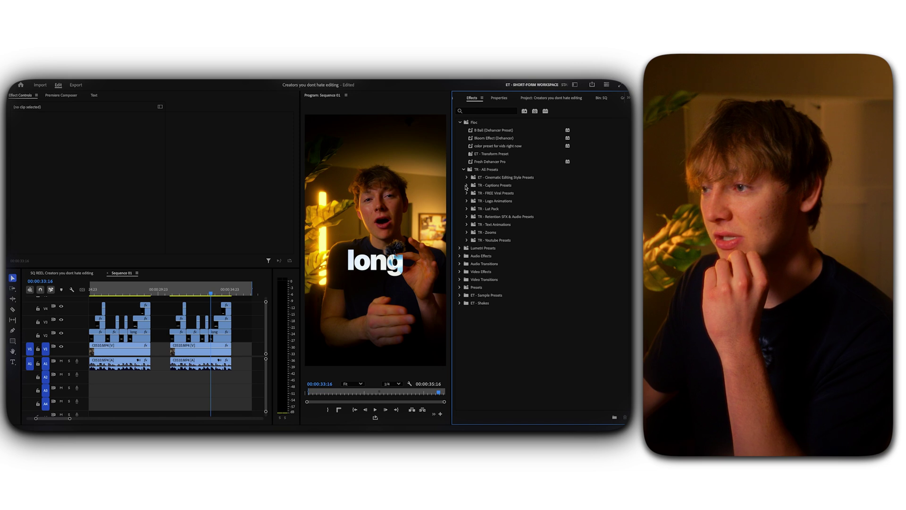
left_click(467, 185)
scroll(208, 325, "up", 2)
scroll(208, 325, "down", 5)
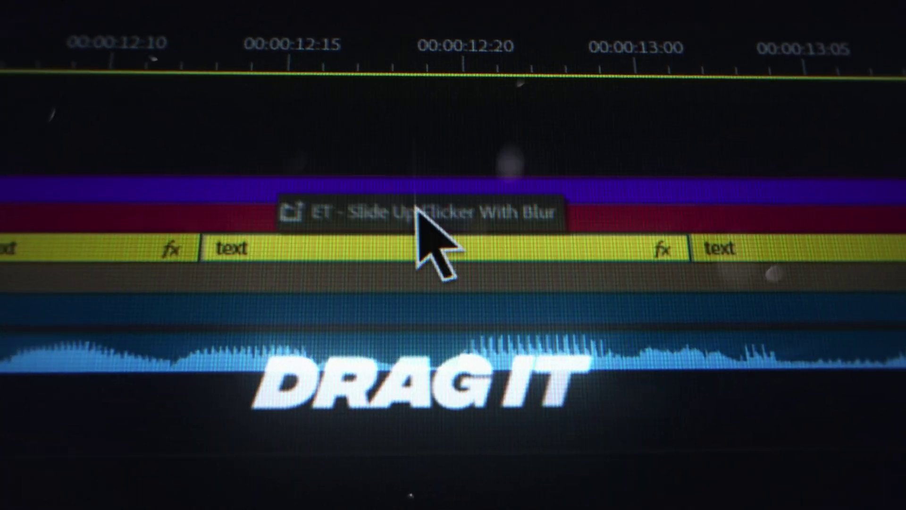
left_click_drag(335, 97, 545, 430)
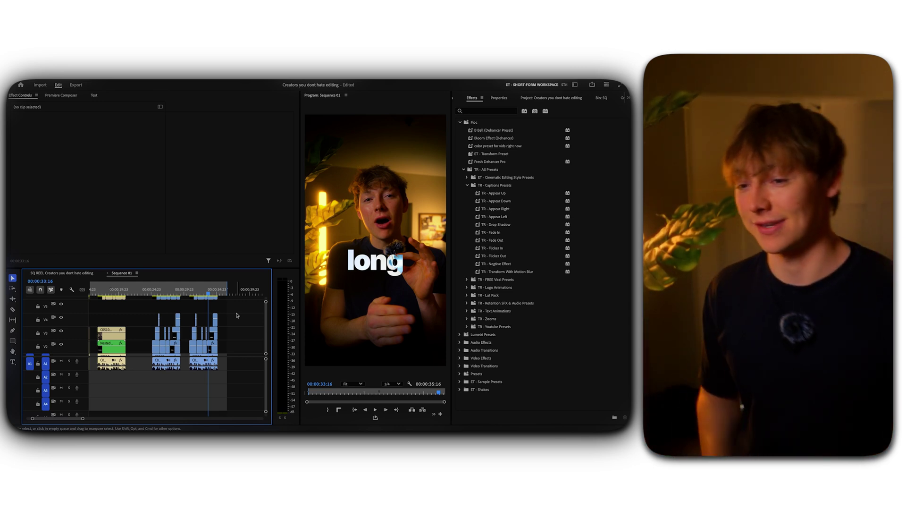
Apply the "TR - Appear Up" preset to the last section's "editing" and "takes." captions.
scroll(210, 332, "up", 5)
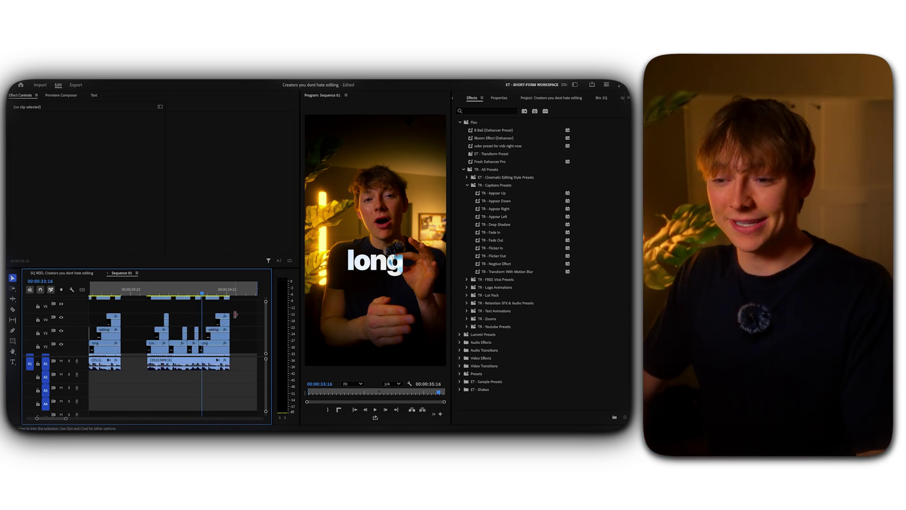
left_click(218, 291)
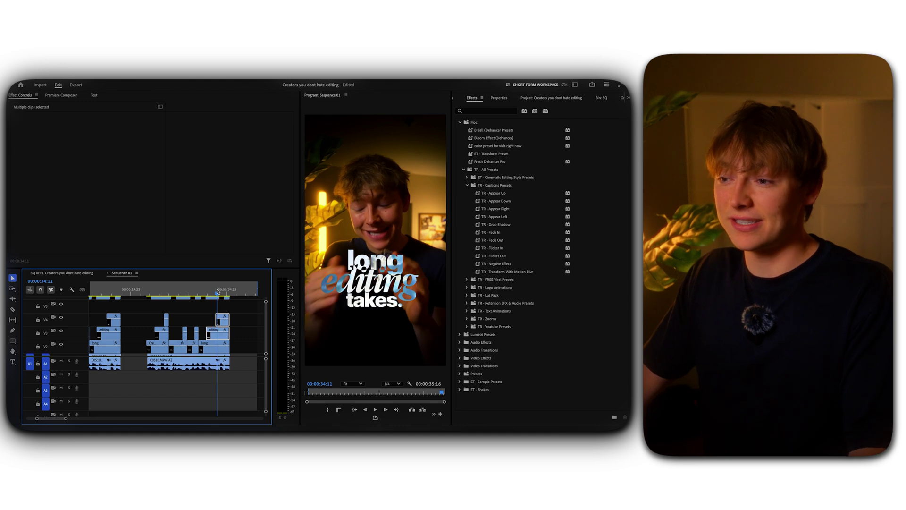
left_click_drag(496, 194, 191, 321)
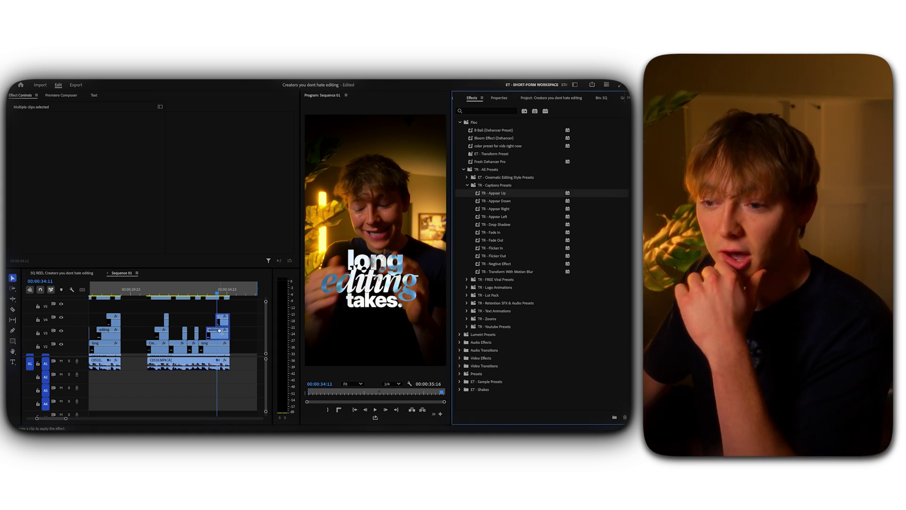
Apply the "TR - Appear Down" and "TR - Appear Right" presets to captions in the middle of the last section.
left_click_drag(497, 201, 196, 349)
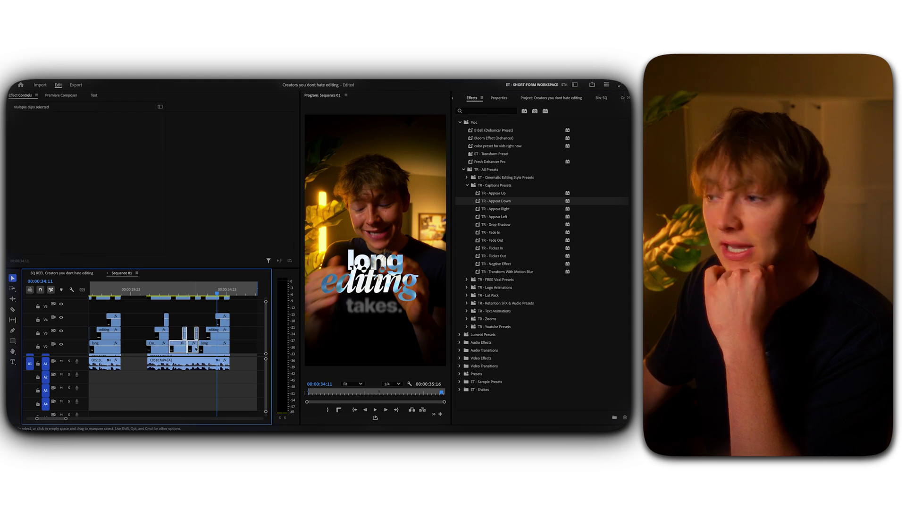
left_click_drag(496, 209, 473, 219)
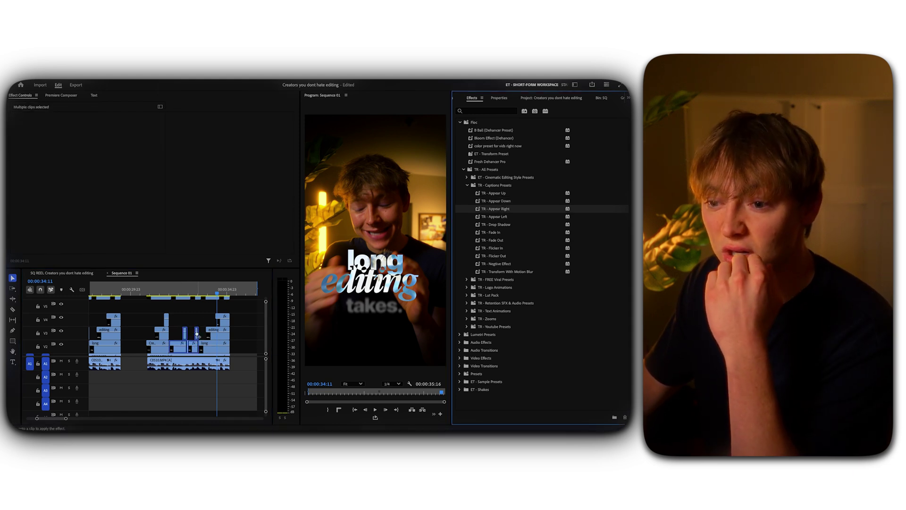
left_click_drag(196, 330, 196, 331)
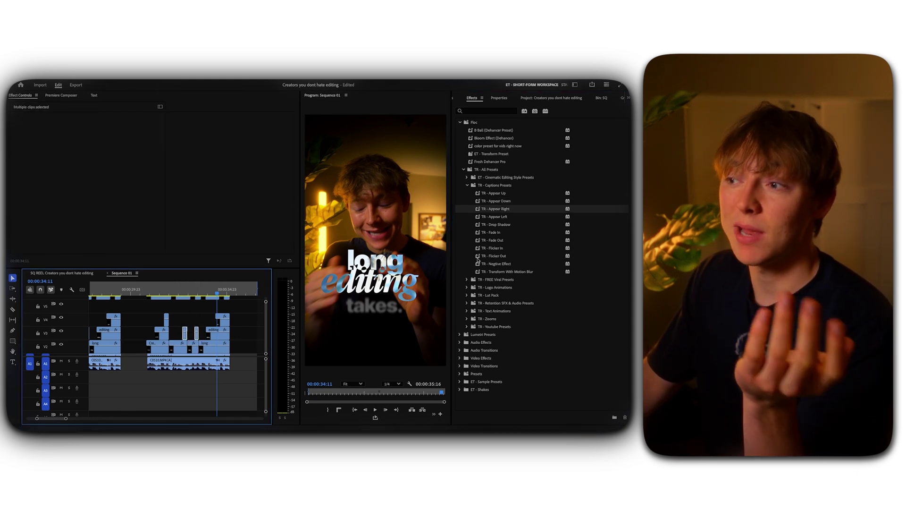
Apply the "TR - Fade In" and "TR - Flicker In" presets to the two short V3 captions in the middle of the last section.
left_click_drag(501, 232, 229, 334)
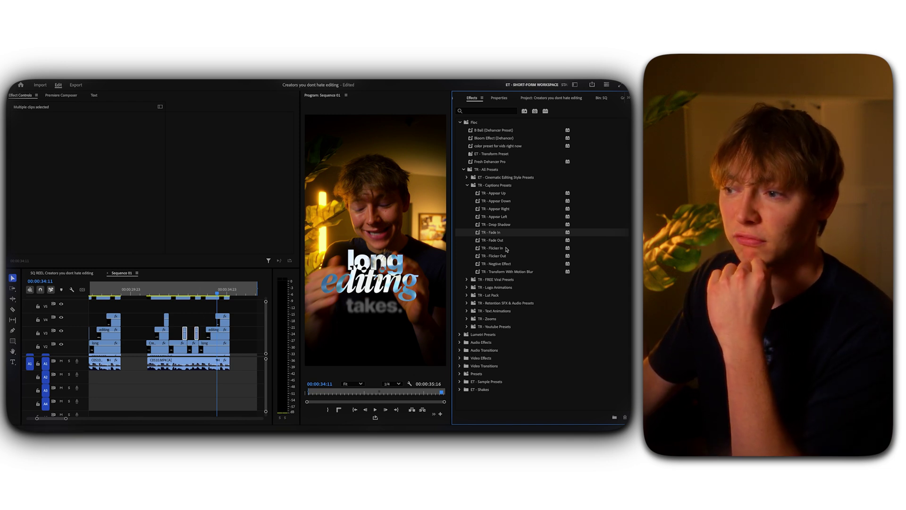
left_click_drag(507, 249, 198, 332)
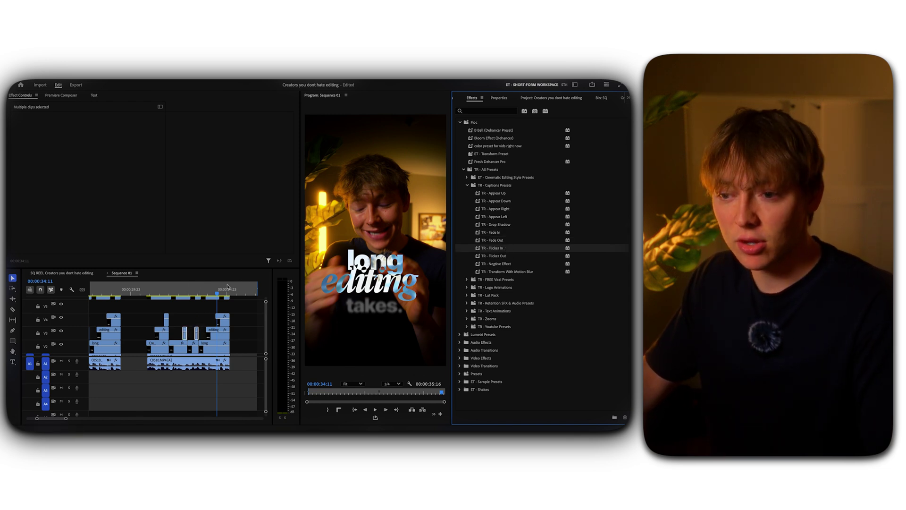
Apply "TR - Appear Up" to the last section's three opening captions, starting with "Creators", and play the section from its start.
left_click_drag(220, 288, 176, 289)
scroll(191, 321, "up", 5)
scroll(190, 323, "left", 3)
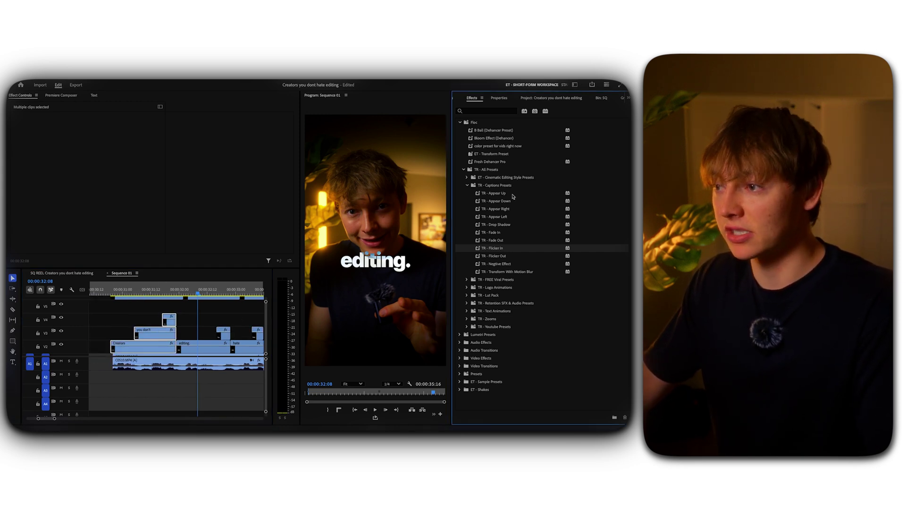
left_click(108, 294)
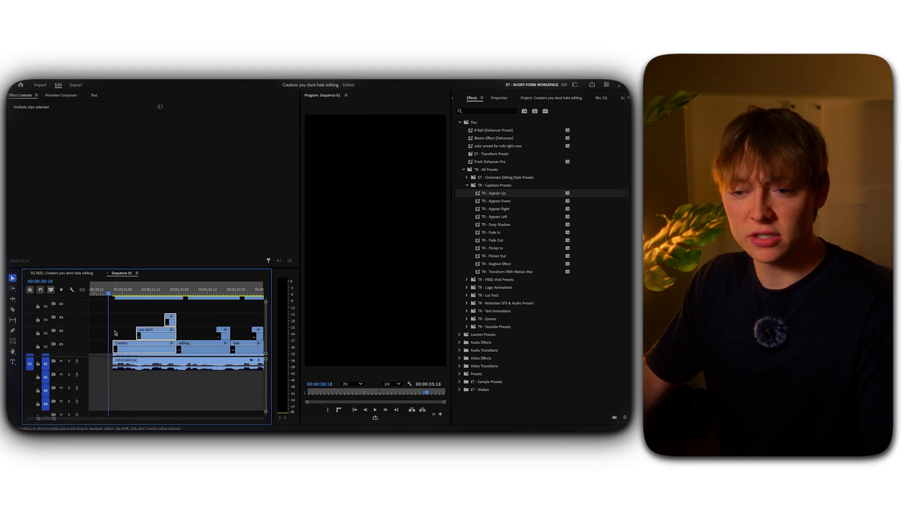
key("space")
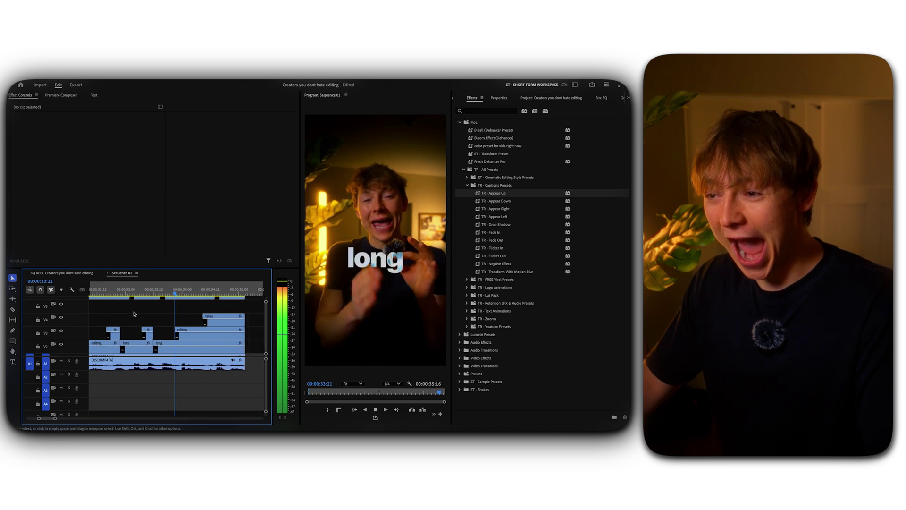
Stop the last section's playback and preview the first section's captions from the start of the sequence.
key("space")
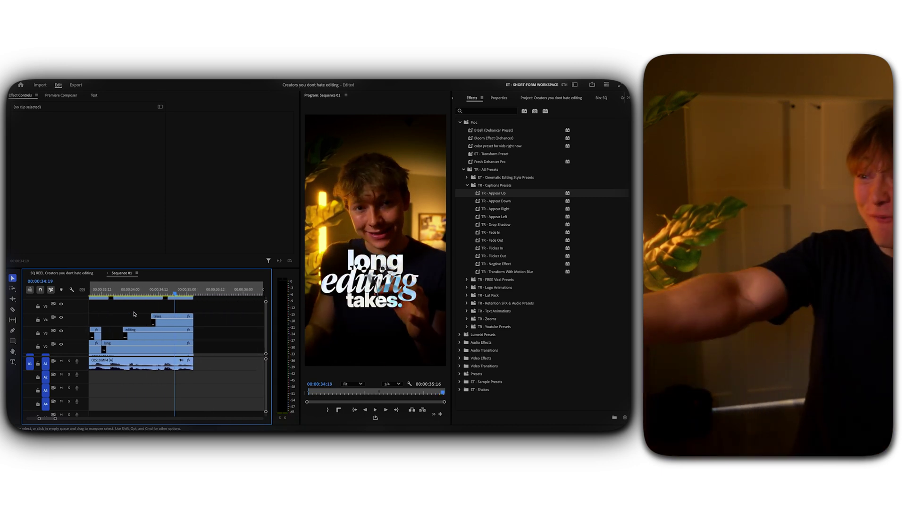
scroll(197, 337, "down", 5)
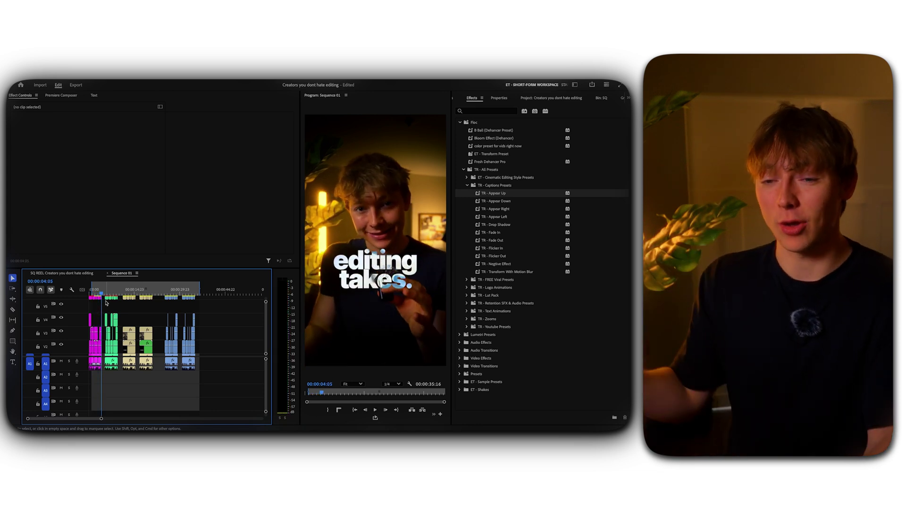
key("Home")
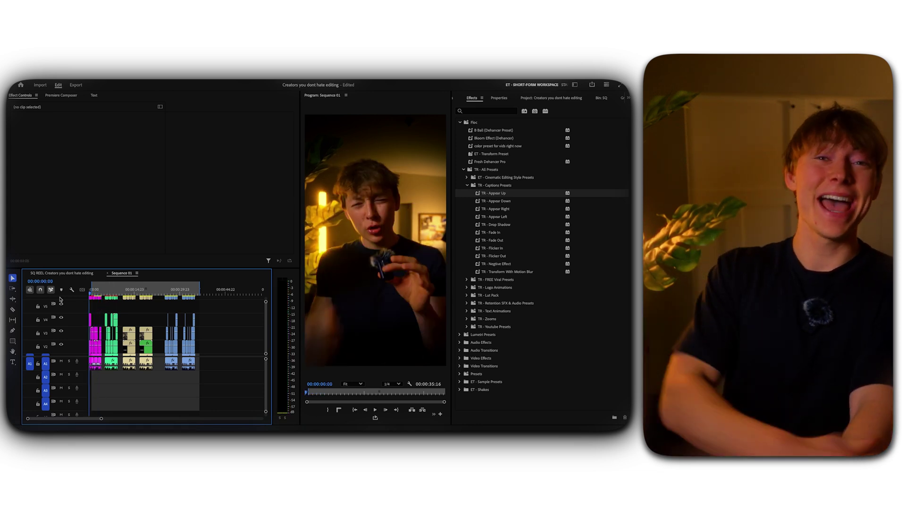
key("space")
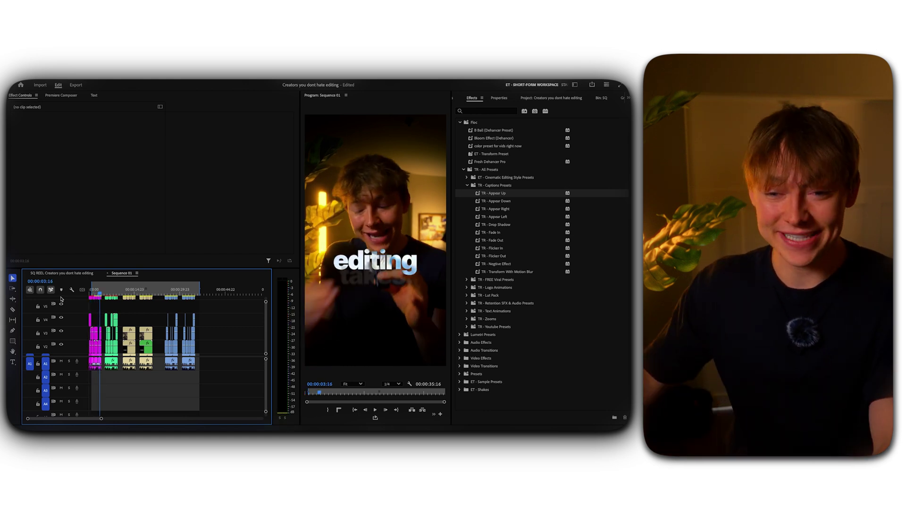
Turn the upper video tracks' effects back on and replay the first section from the start of the sequence through "editing takes.".
scroll(79, 332, "up", 2)
key("Home")
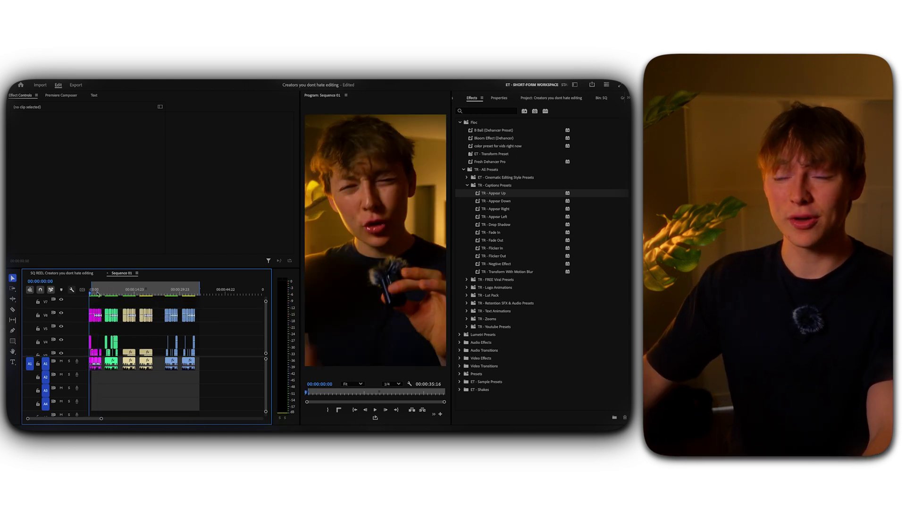
key("space")
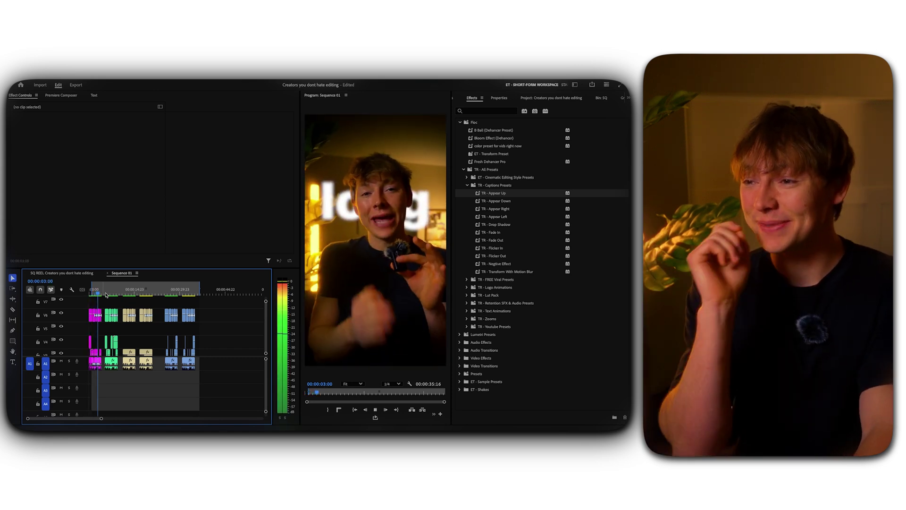
key("space")
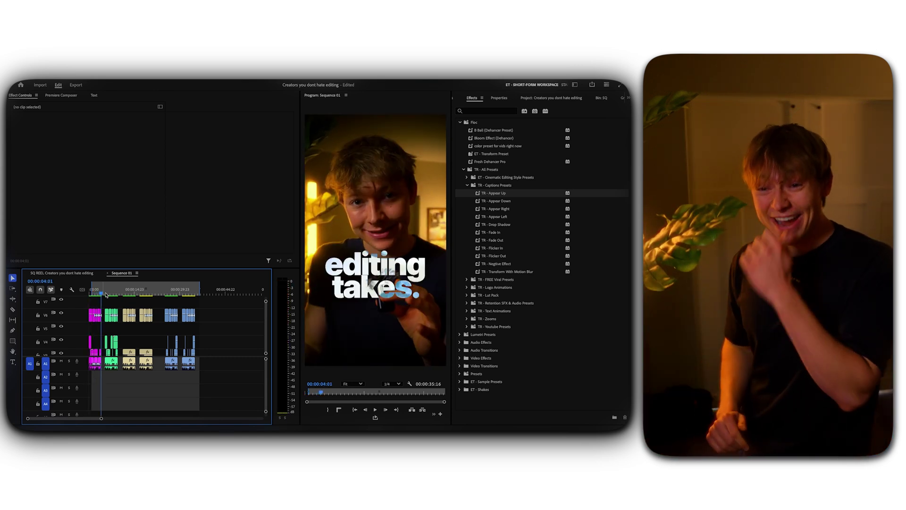